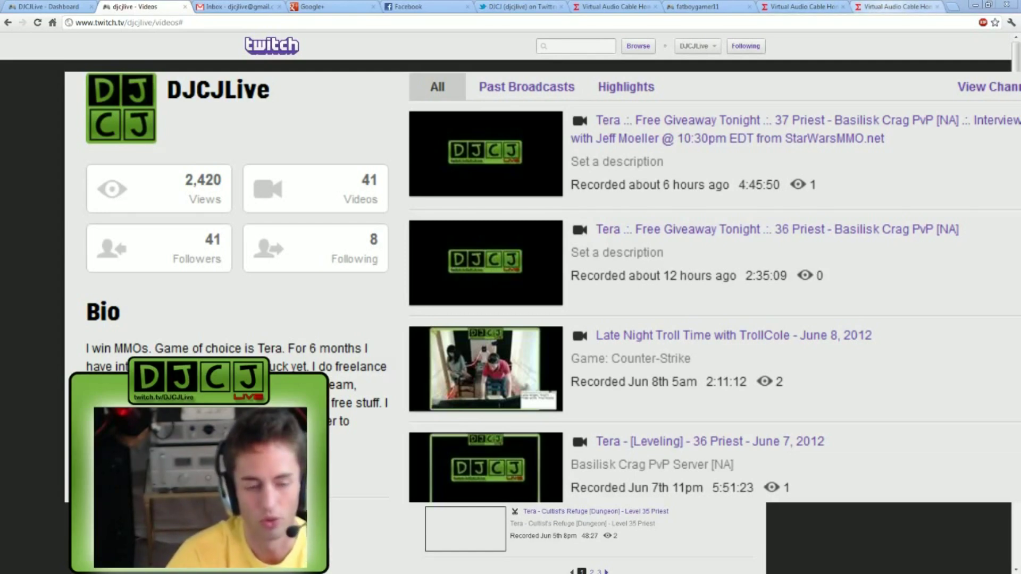
# Search Google for "virtual audio cable" and open the Virtual Audio Cable home page from the results
pyautogui.click(895, 6)
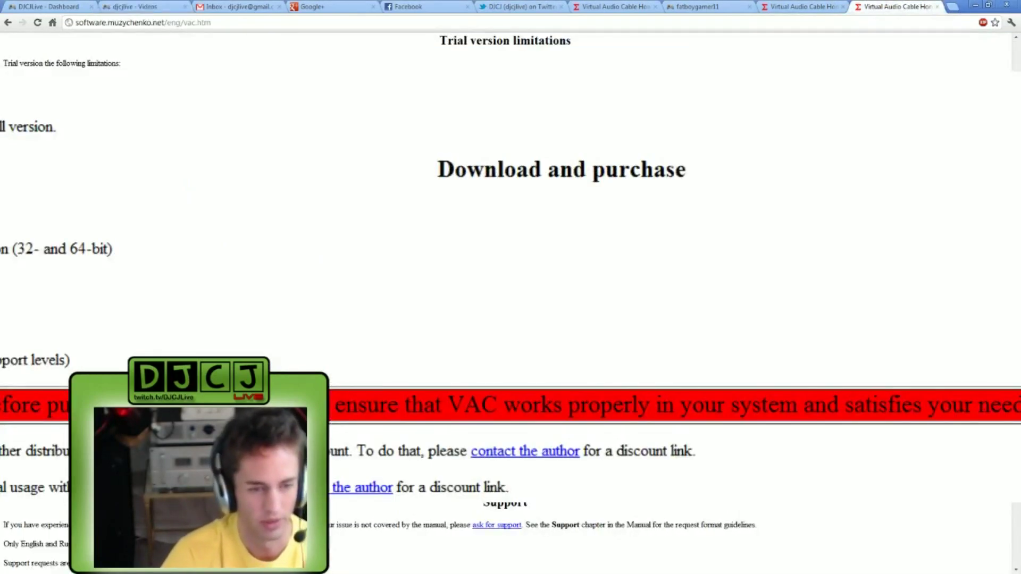
pyautogui.hotkey('ctrl', 'l')
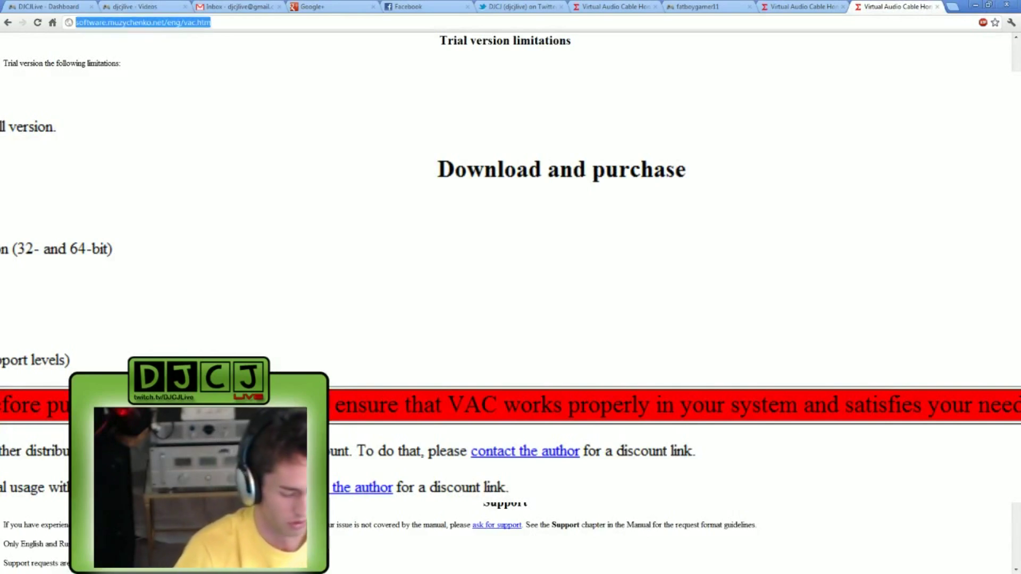
pyautogui.write('google')
pyautogui.press('Return')
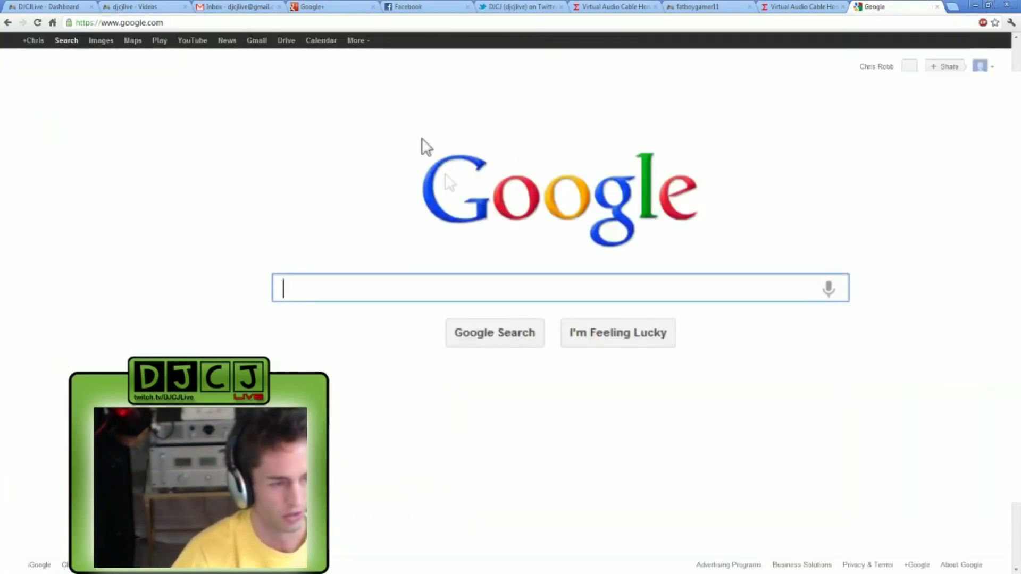
pyautogui.write('virtual audio cable')
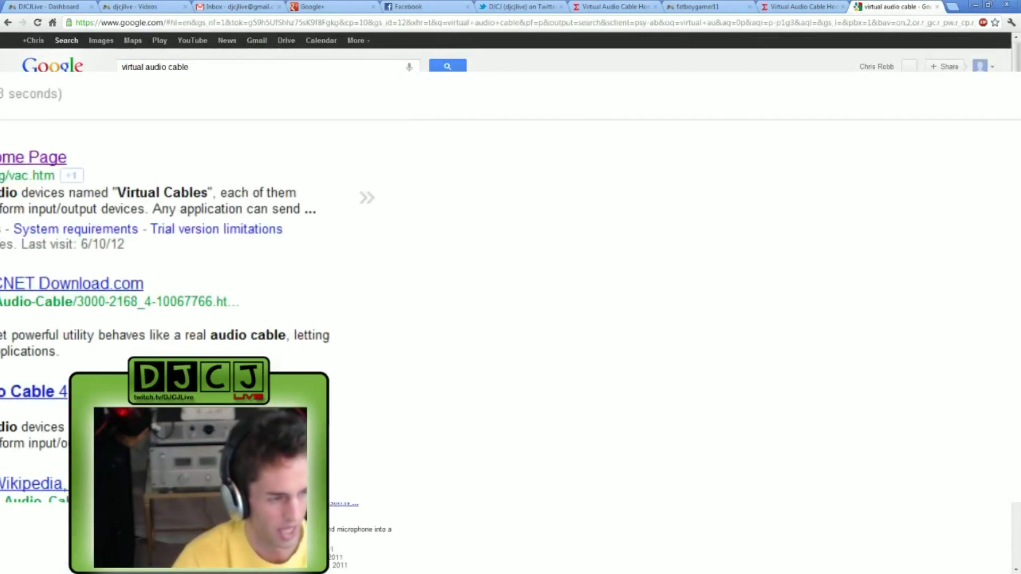
pyautogui.click(33, 157)
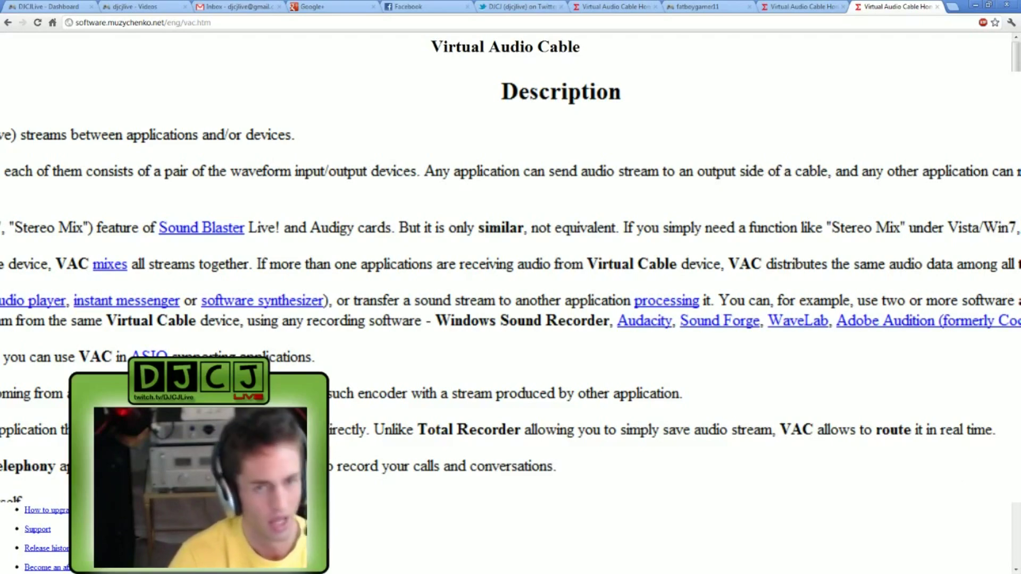
# Read through the Virtual Audio Cable page's description, important notes, features and system requirements
pyautogui.scroll(-4, 511, 287)
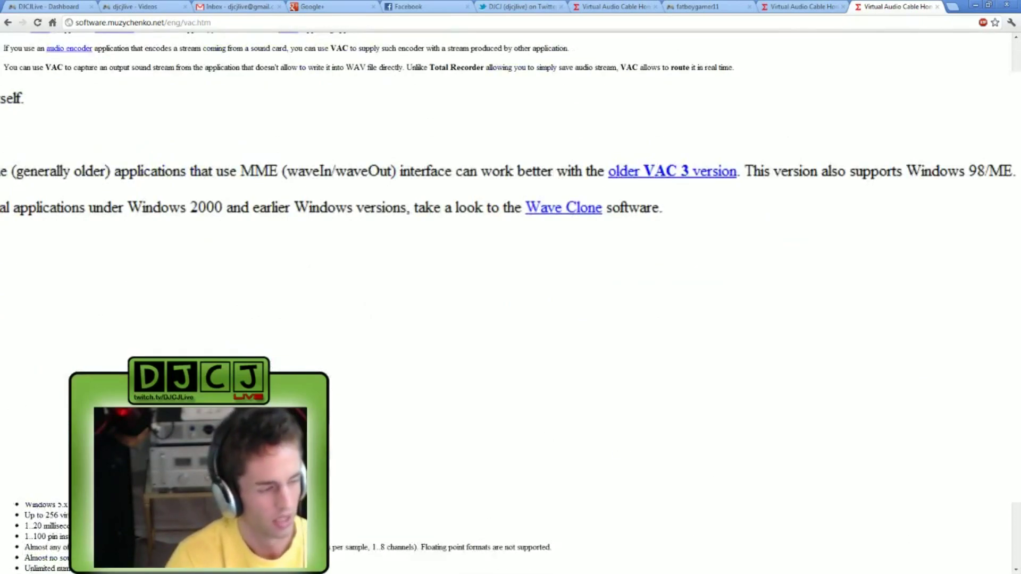
pyautogui.scroll(-2, 510, 287)
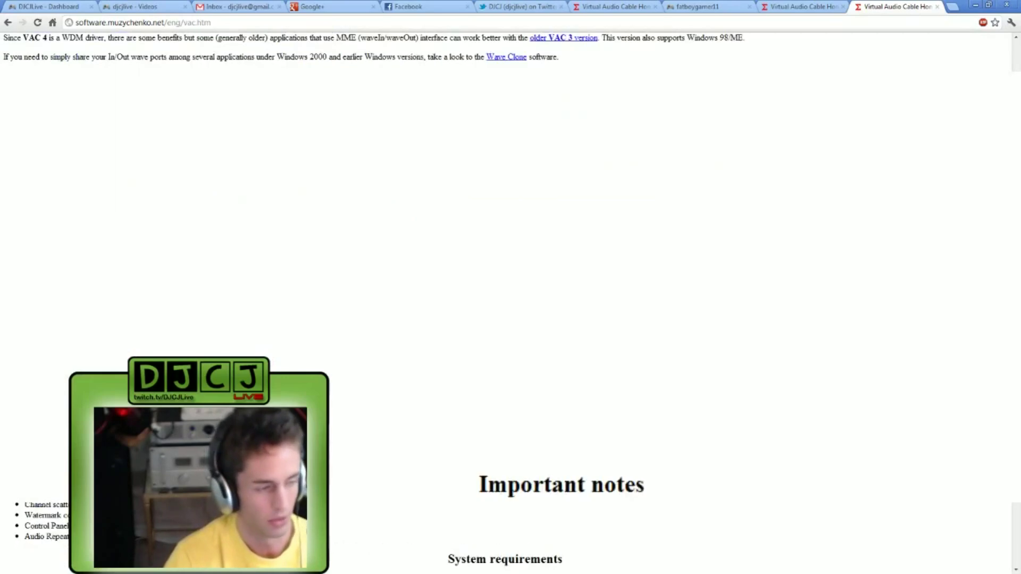
pyautogui.scroll(-5, 511, 287)
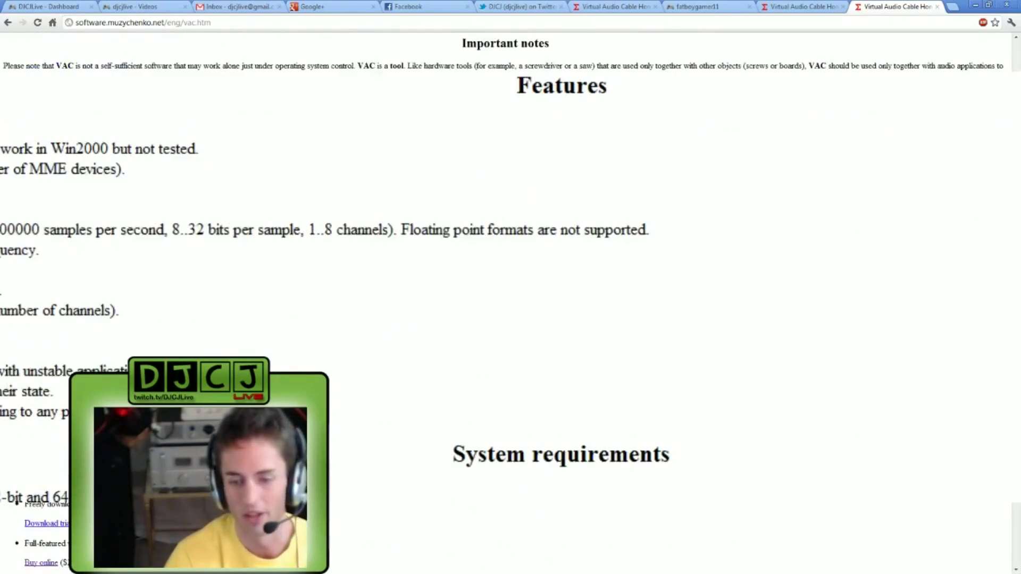
pyautogui.scroll(10, 511, 287)
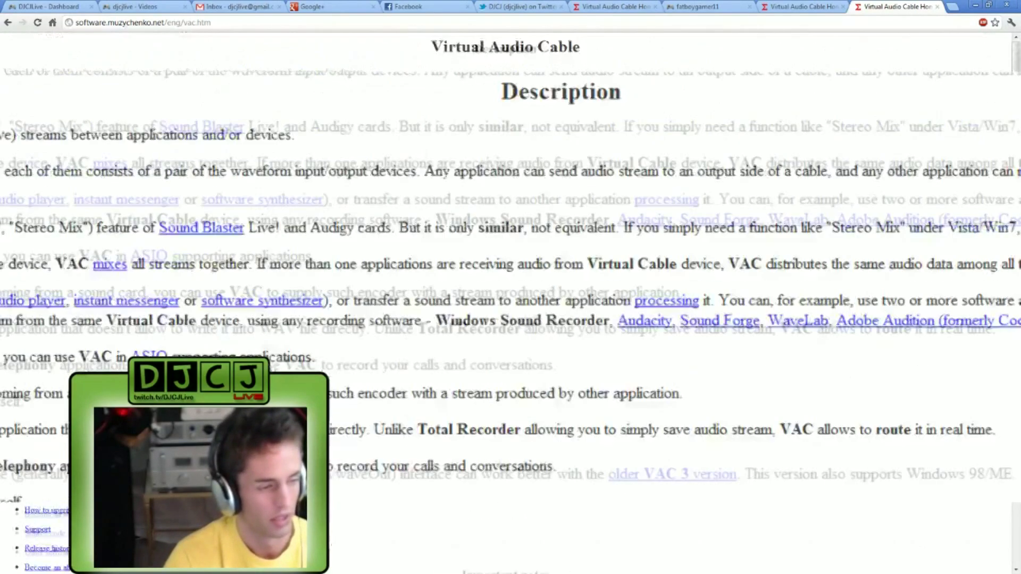
pyautogui.scroll(-3, 510, 287)
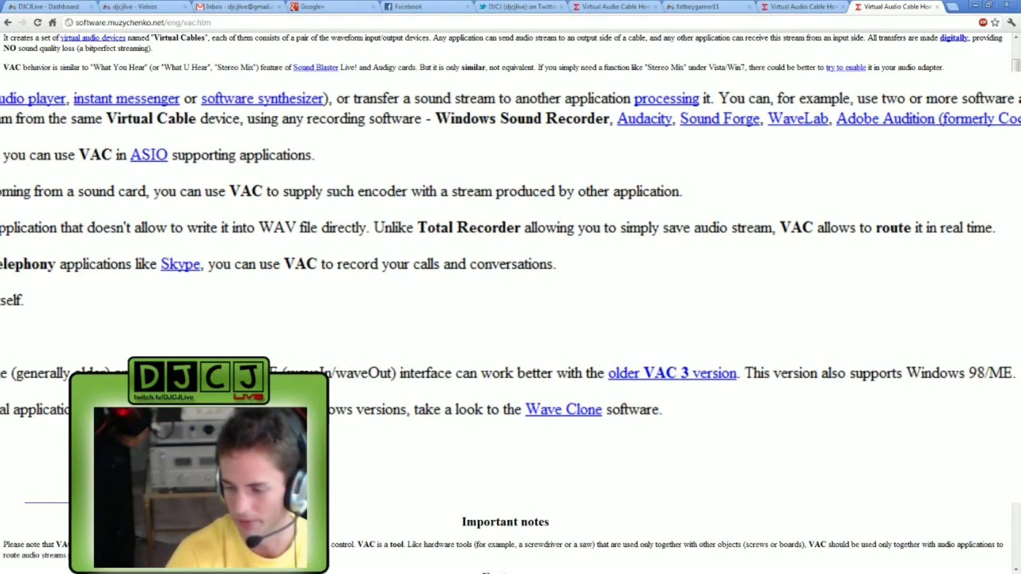
# Switch to the Virtual Audio Cable Control Panel and inspect the parameters of cables 1 and 2
pyautogui.hotkey('alt', 'Tab')
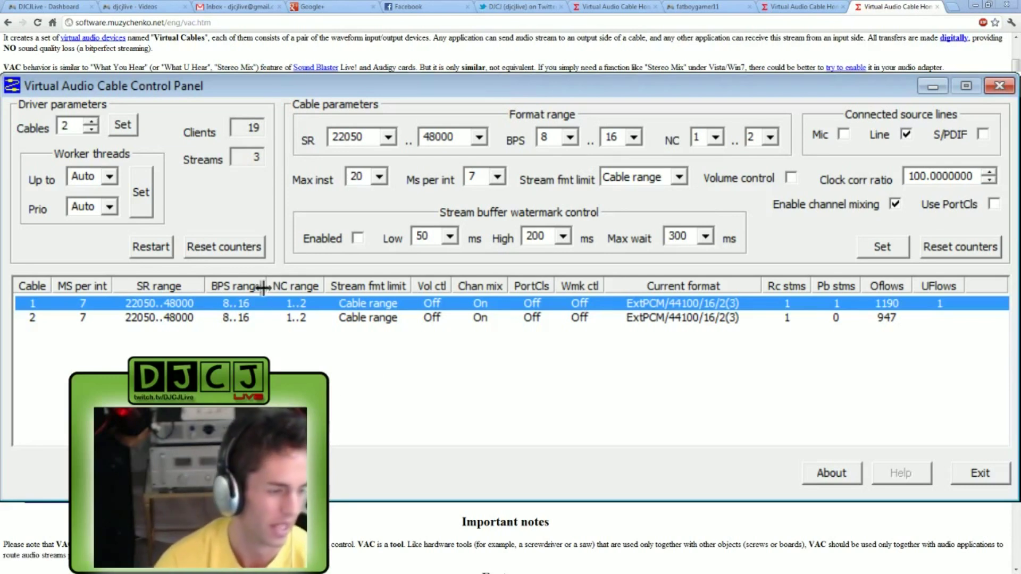
pyautogui.click(367, 318)
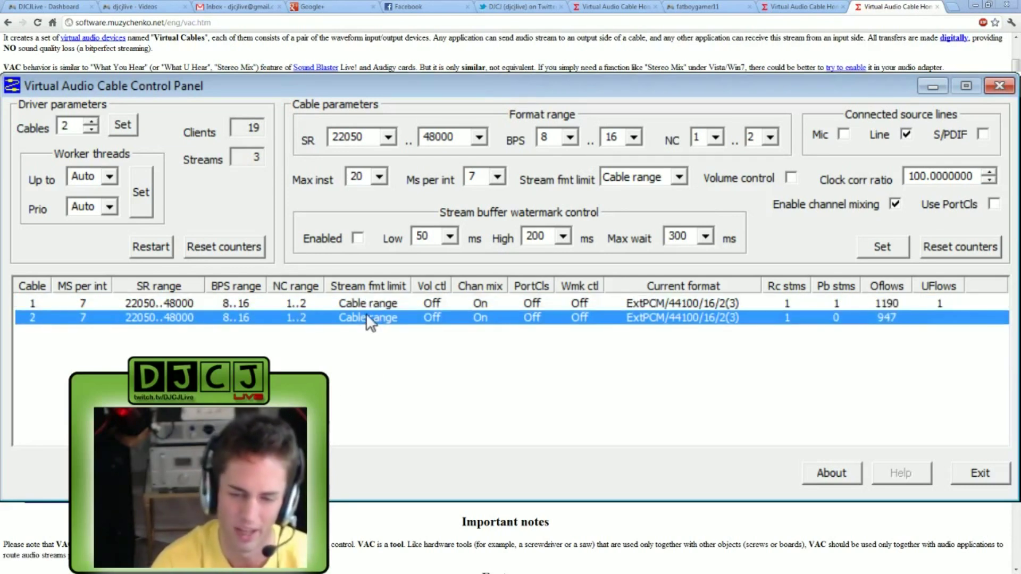
pyautogui.click(348, 303)
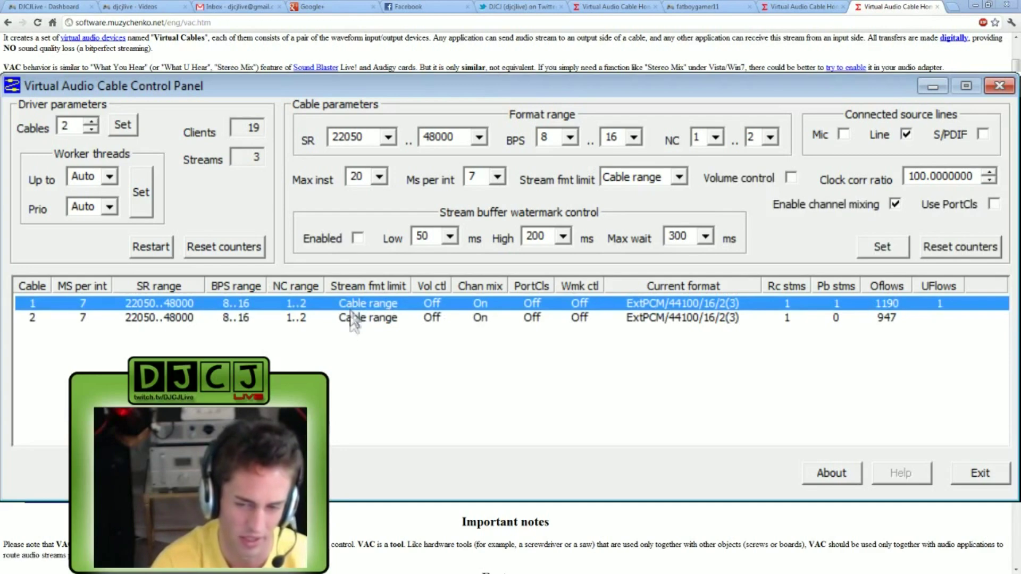
pyautogui.click(350, 318)
pyautogui.click(349, 303)
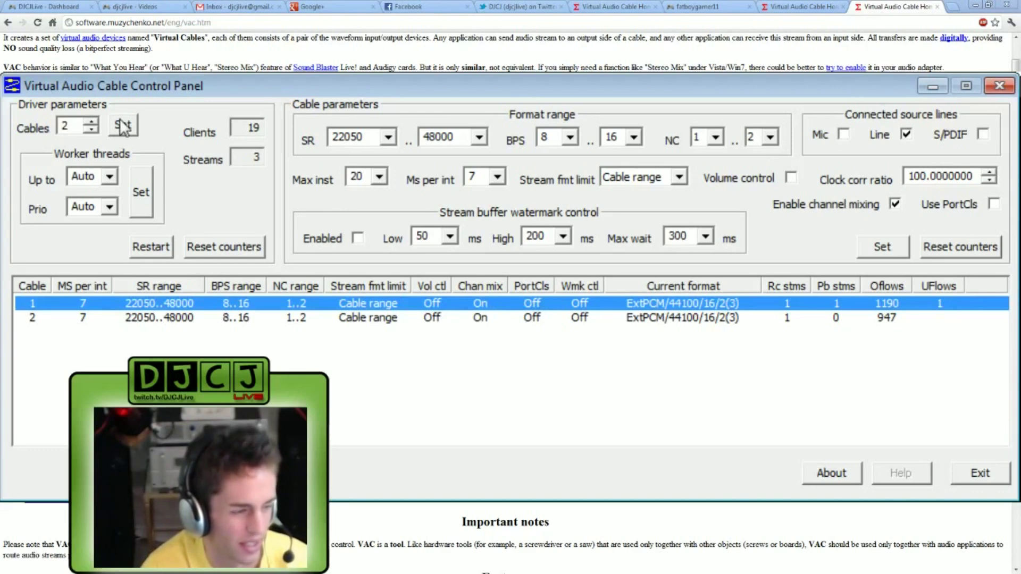
pyautogui.click(344, 318)
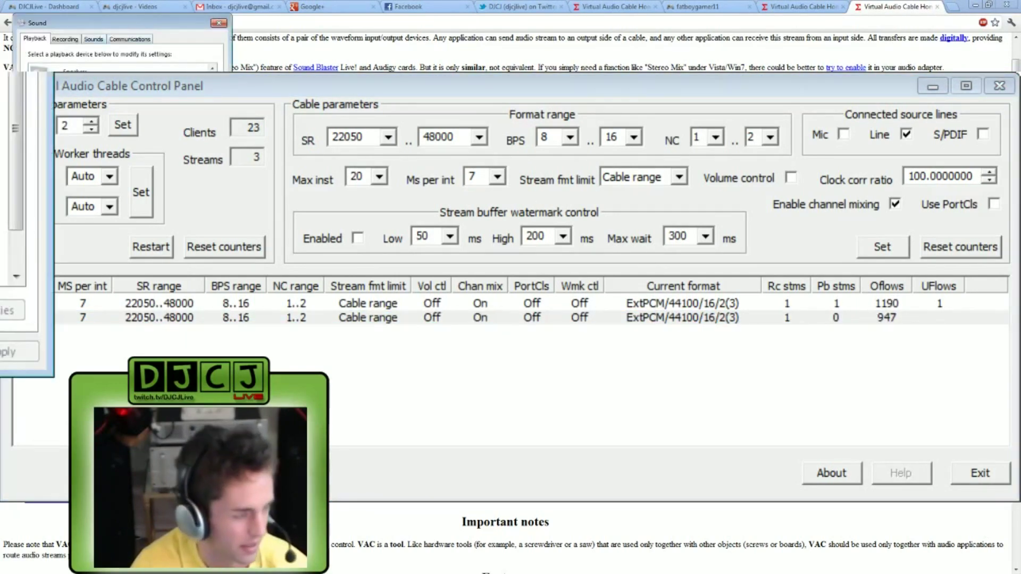
# Bring the Windows Sound dialog into view and look through its playback and recording devices
pyautogui.moveTo(107, 23); pyautogui.dragTo(960, 213)
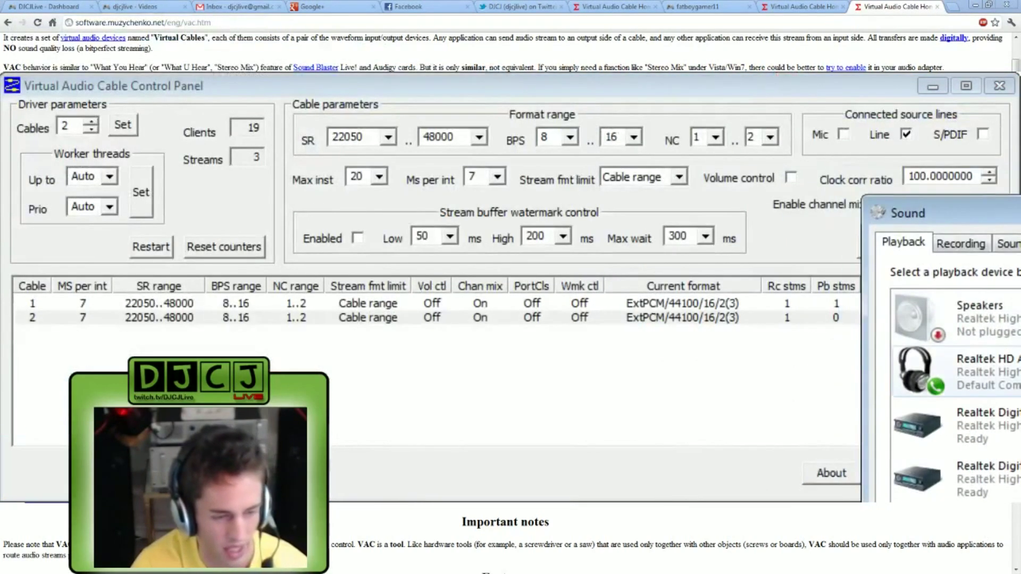
pyautogui.scroll(-1, 956, 393)
pyautogui.moveTo(1020, 223); pyautogui.dragTo(736, 76)
pyautogui.scroll(1, 702, 397)
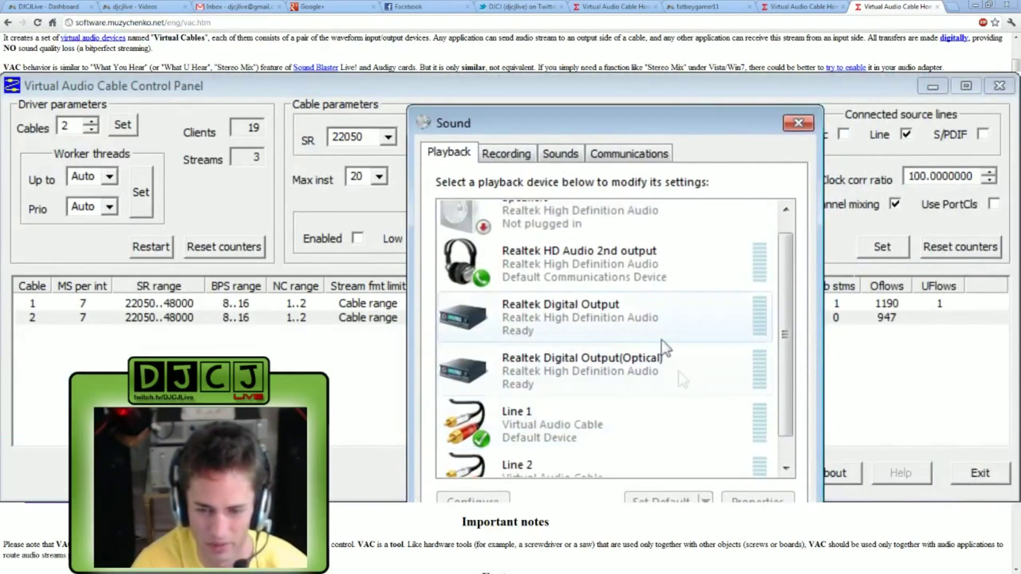
pyautogui.click(506, 154)
pyautogui.scroll(-1, 596, 325)
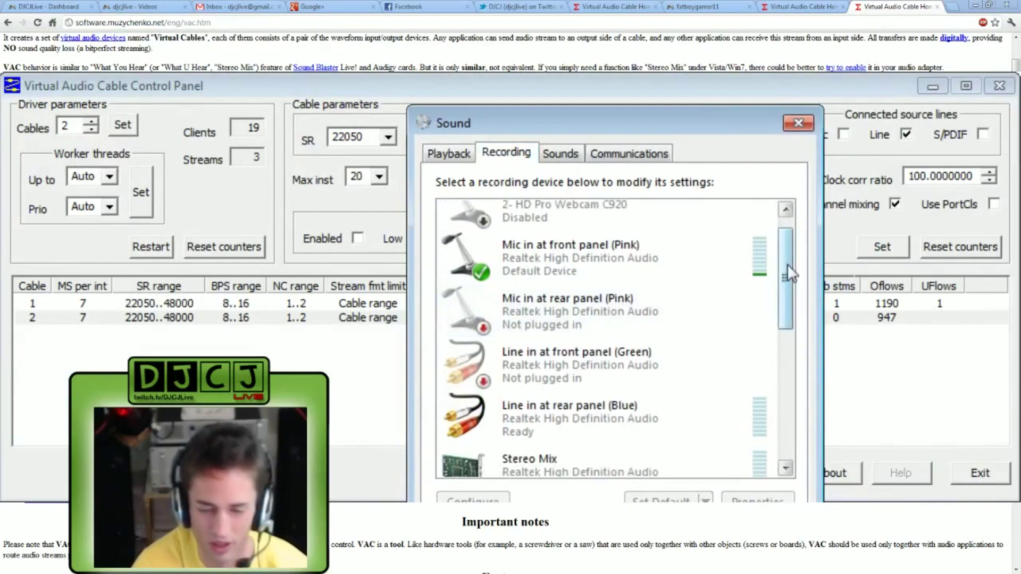
pyautogui.scroll(1, 745, 298)
pyautogui.moveTo(641, 124); pyautogui.dragTo(890, 182)
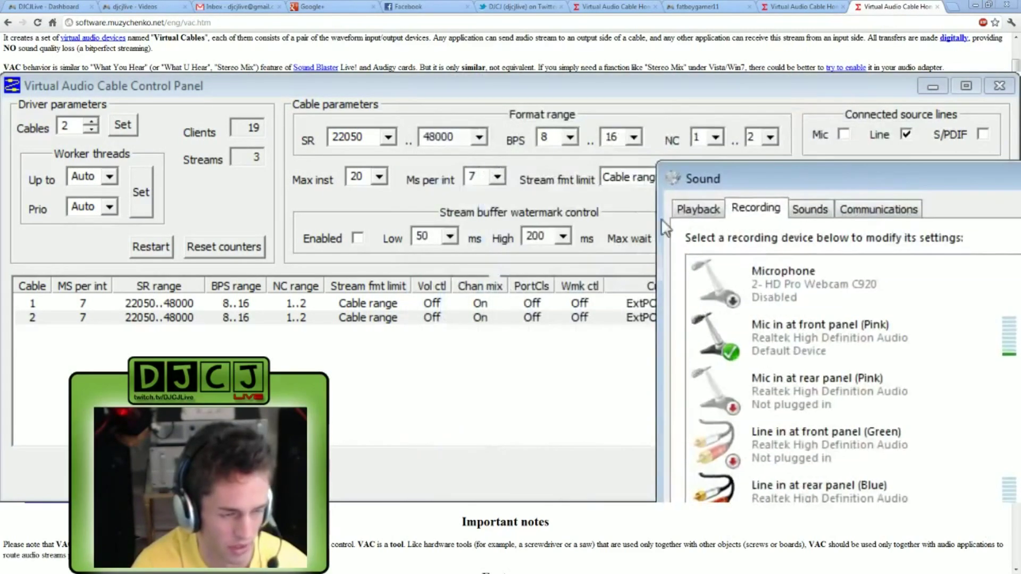
# Return to the Virtual Audio Cable Control Panel and check the entries for cables 1 and 2 again
pyautogui.click(426, 383)
pyautogui.click(428, 391)
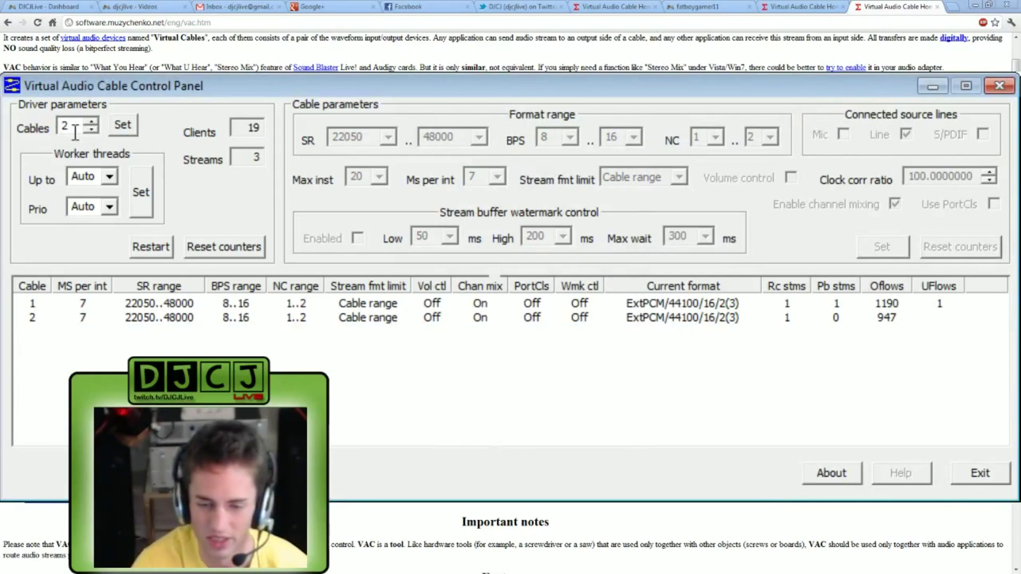
pyautogui.click(323, 303)
pyautogui.click(333, 318)
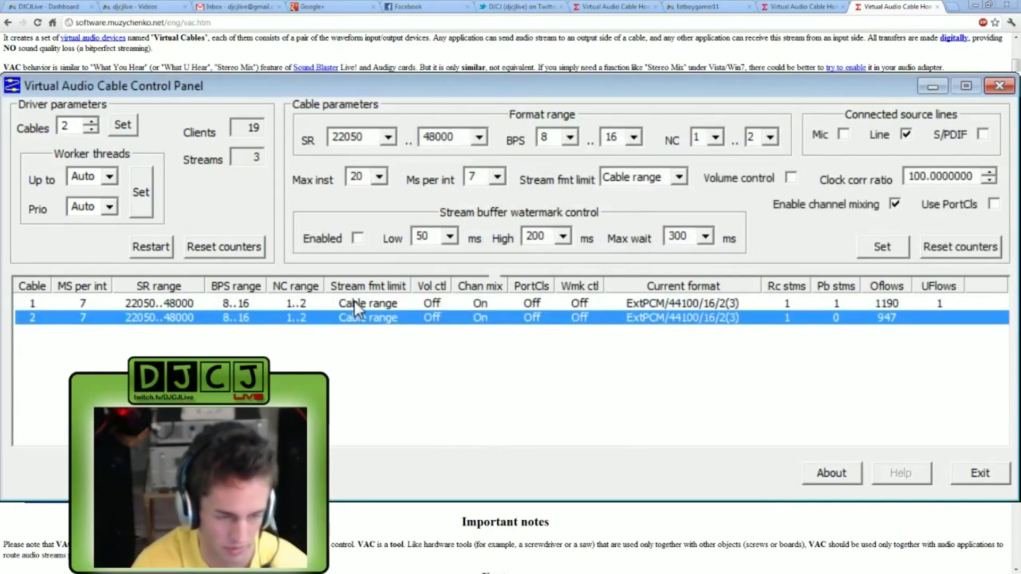
# Bring the Sound dialog back to the front, show its playback devices and place it beside the cable list
pyautogui.click(1013, 276)
pyautogui.moveTo(825, 176); pyautogui.dragTo(540, 79)
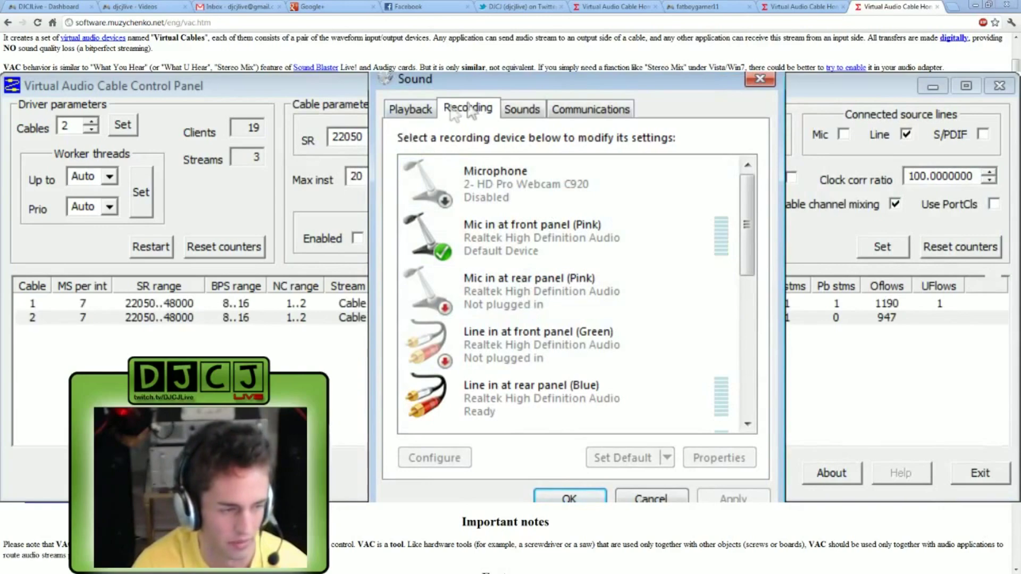
pyautogui.click(409, 110)
pyautogui.moveTo(564, 81); pyautogui.dragTo(572, 114)
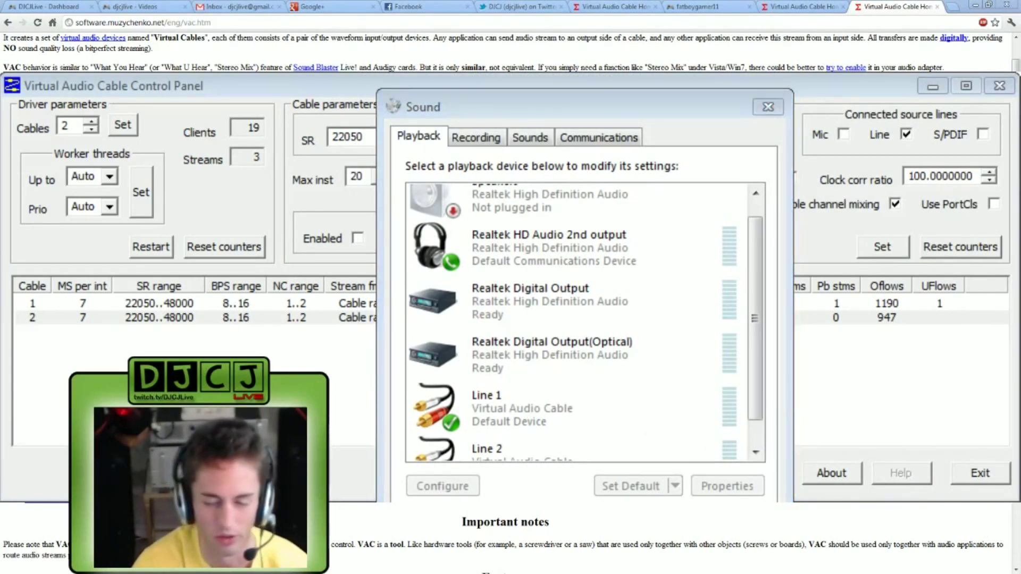
pyautogui.moveTo(562, 103); pyautogui.dragTo(748, 89)
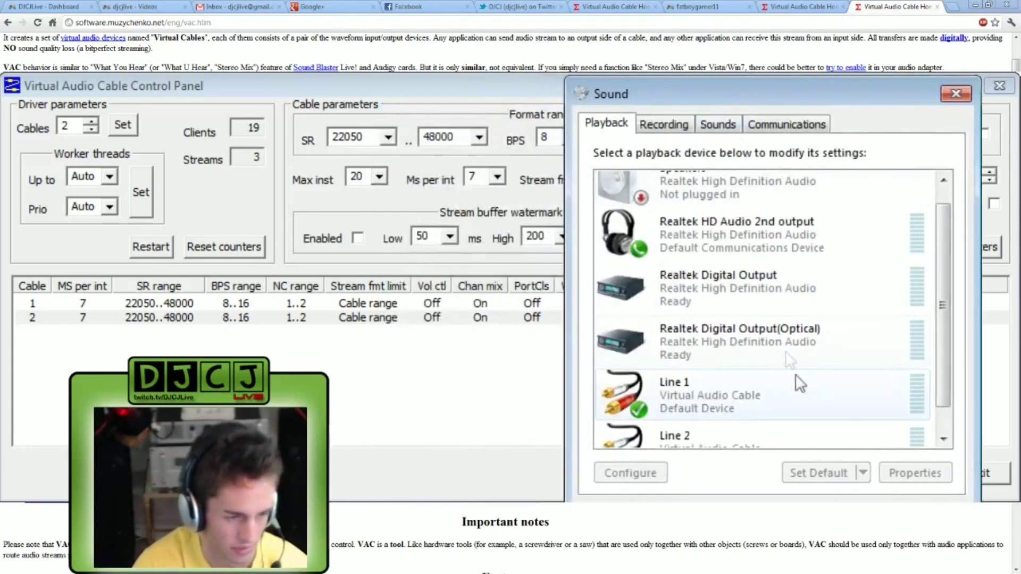
# Compare the Line 1 and Line 2 playback devices and view the device options for Line 1
pyautogui.scroll(-1, 783, 313)
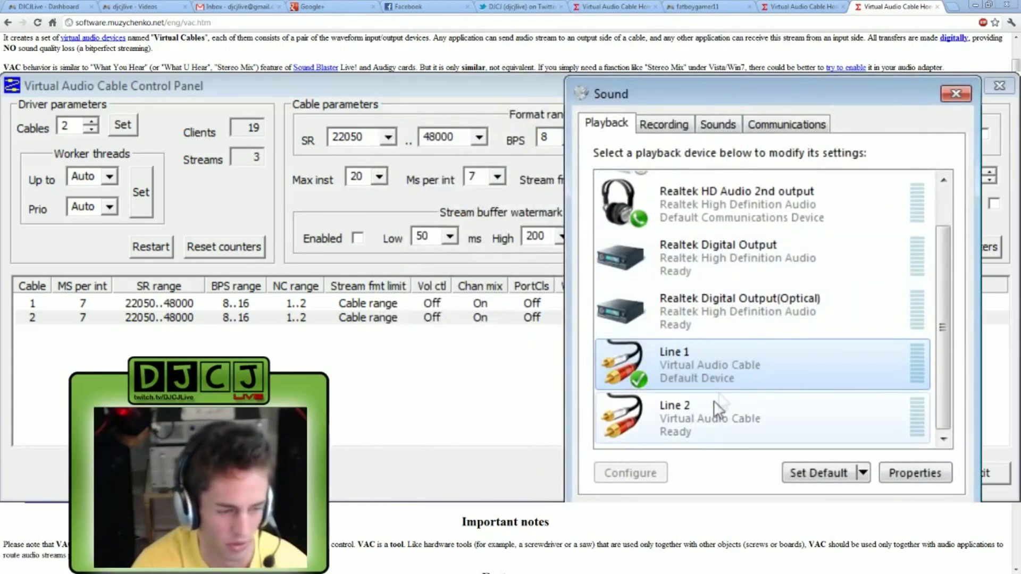
pyautogui.click(713, 423)
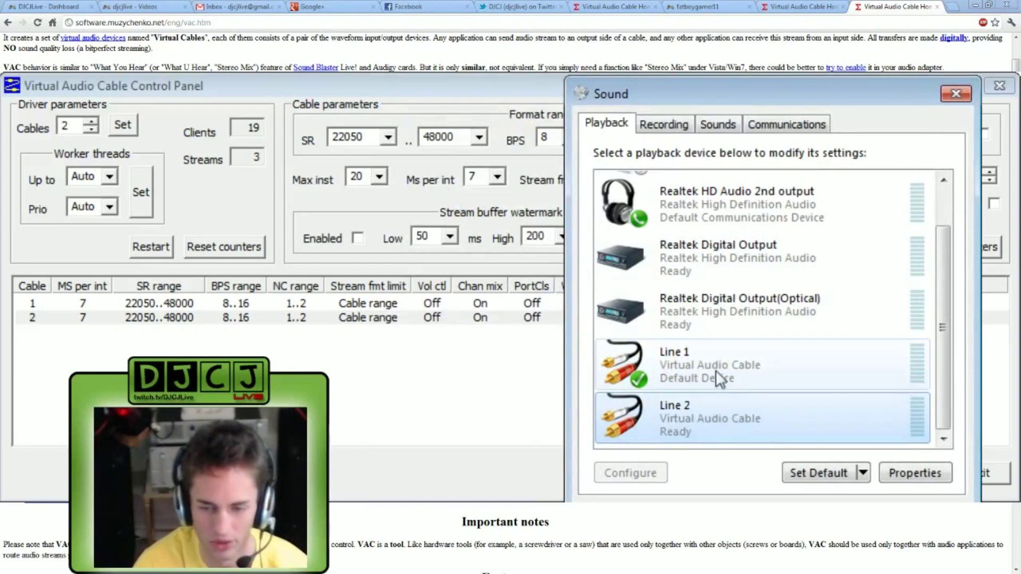
pyautogui.click(716, 367)
pyautogui.click(686, 428)
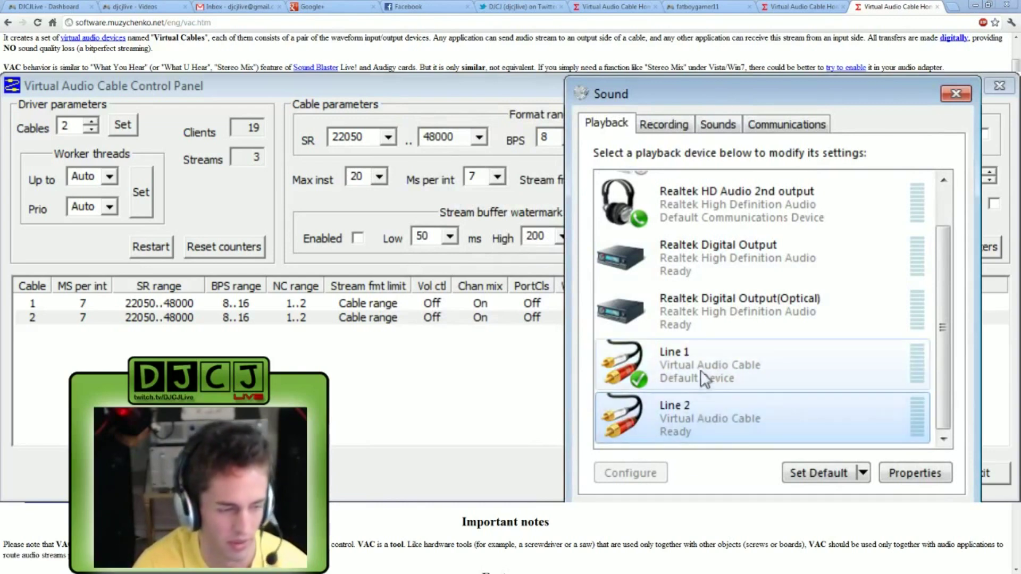
pyautogui.click(701, 367)
pyautogui.rightClick(701, 366)
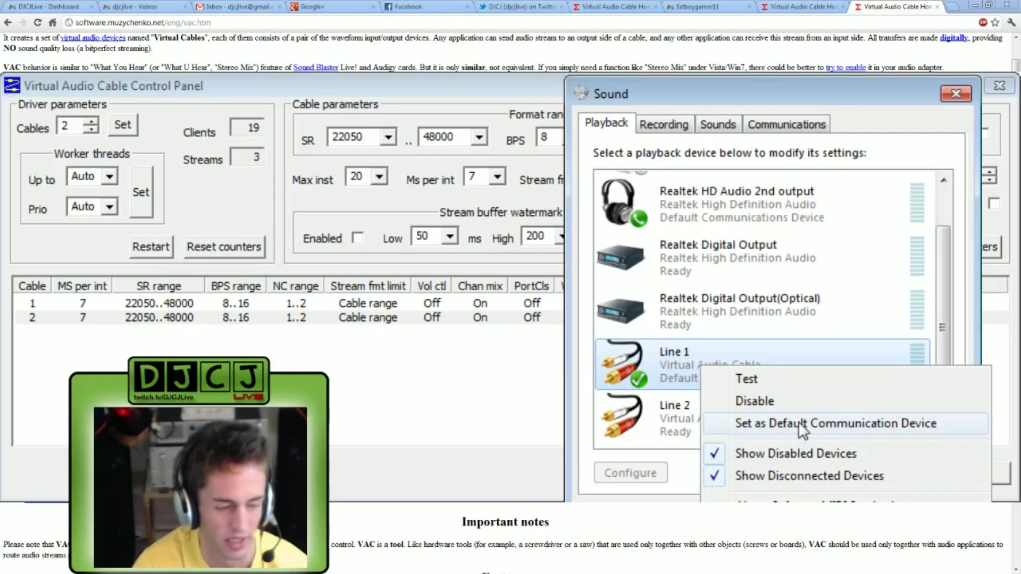
pyautogui.click(745, 364)
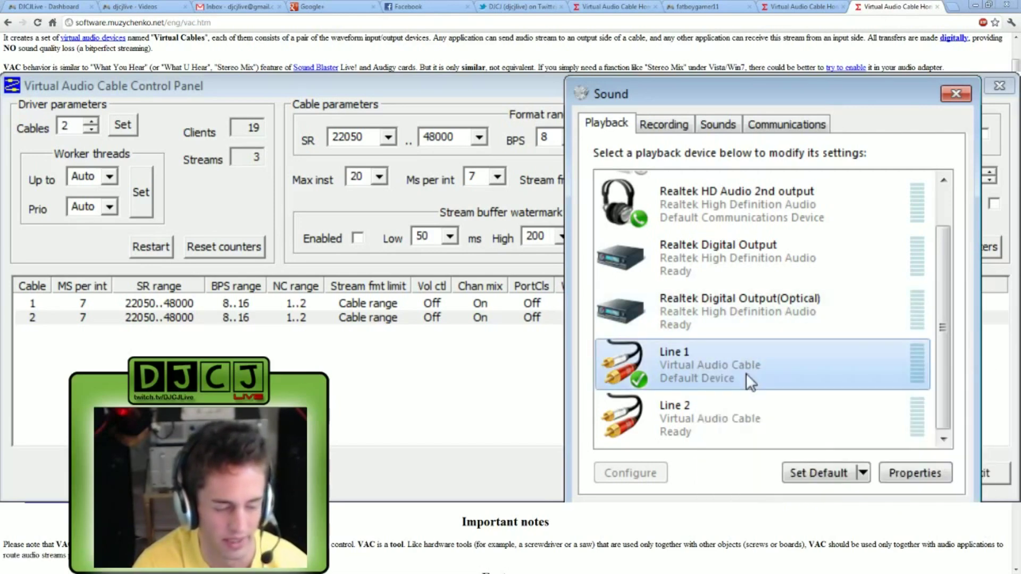
# Examine the Realtek HD Audio 2nd output playback device, then the Line 2 virtual cable
pyautogui.scroll(2, 746, 373)
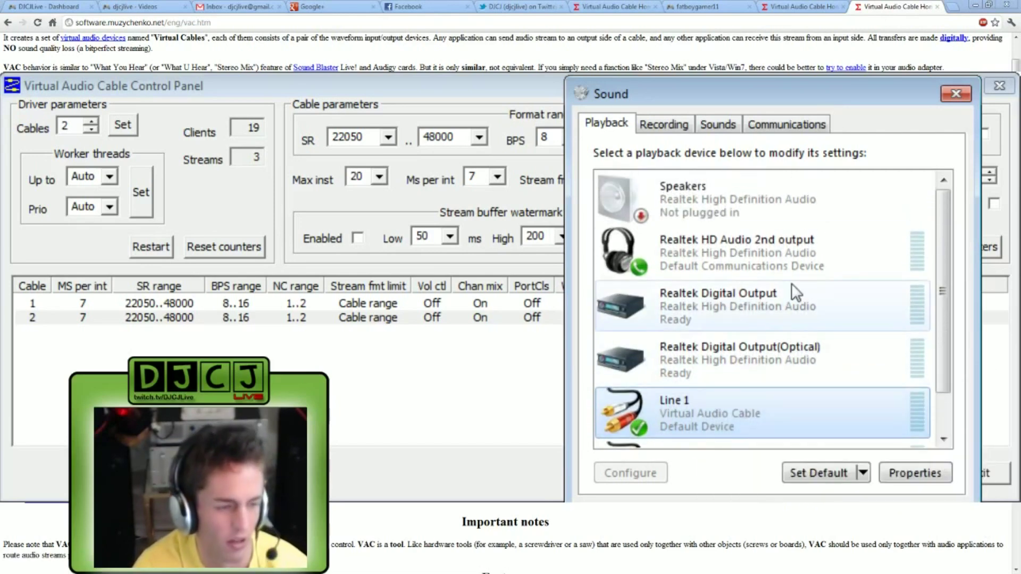
pyautogui.click(734, 252)
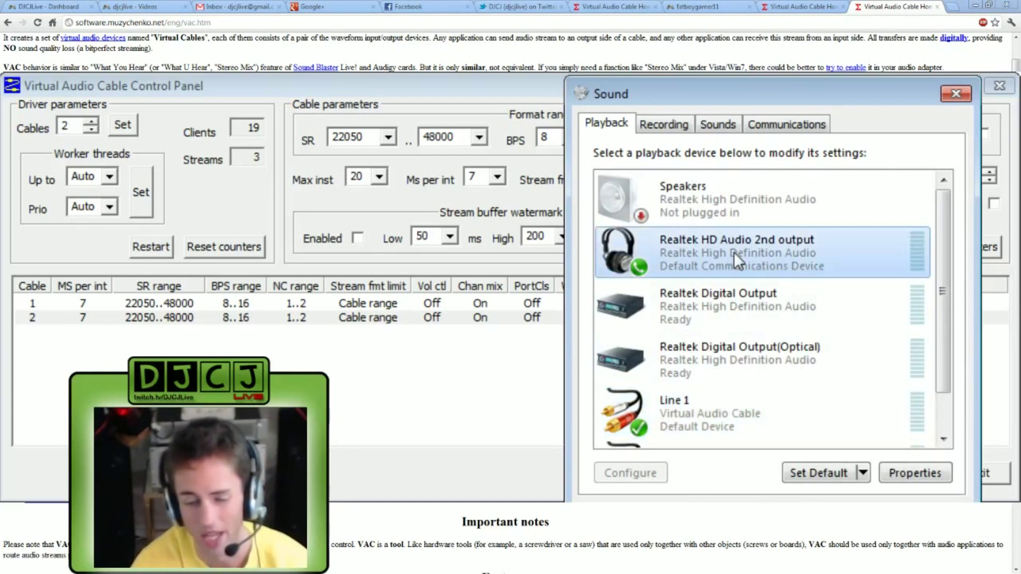
pyautogui.scroll(-1, 799, 304)
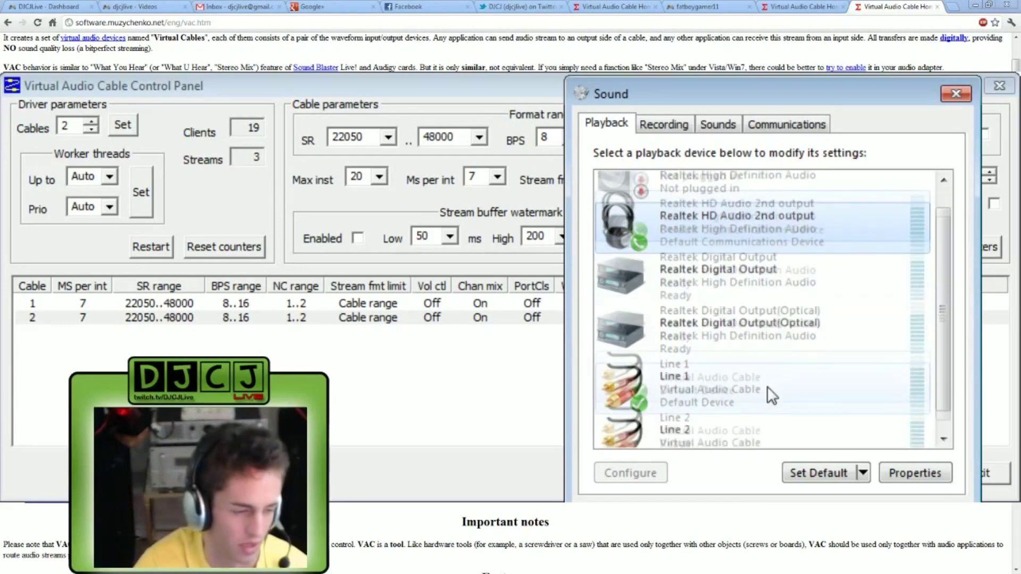
pyautogui.click(759, 417)
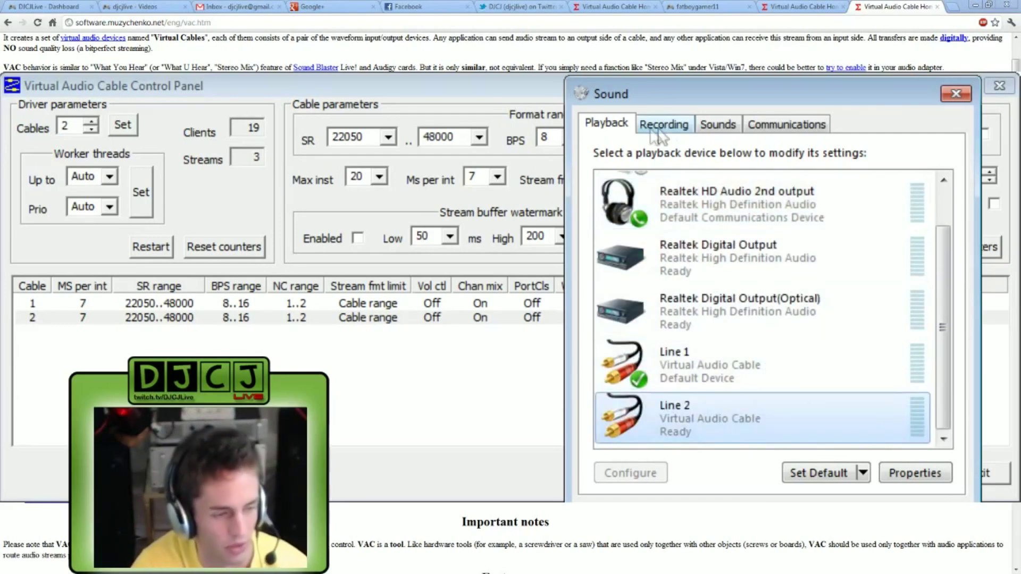
# Show the recording devices and find the Line 1 and Line 2 virtual cables
pyautogui.click(669, 122)
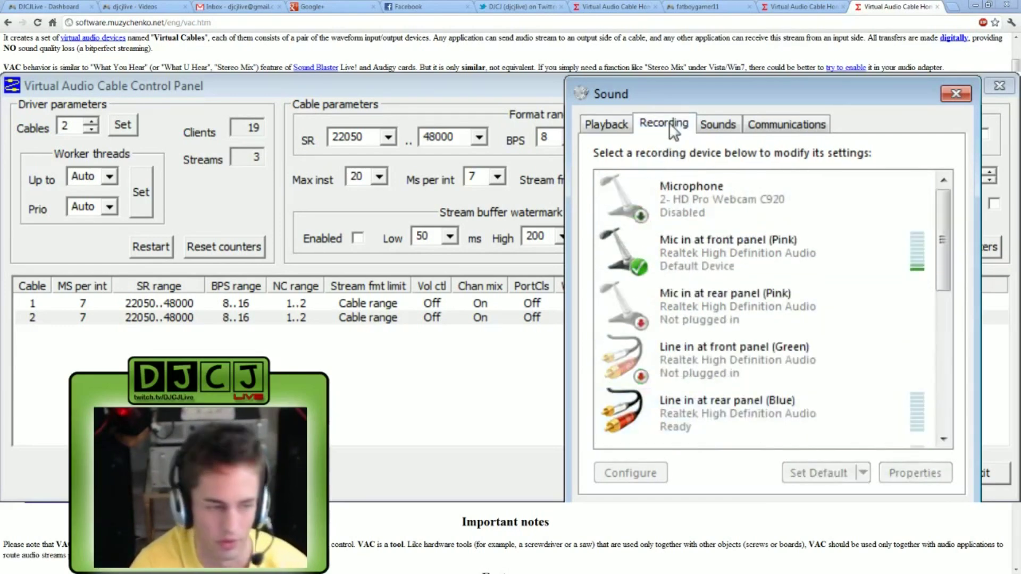
pyautogui.scroll(-3, 766, 351)
pyautogui.scroll(-5, 773, 339)
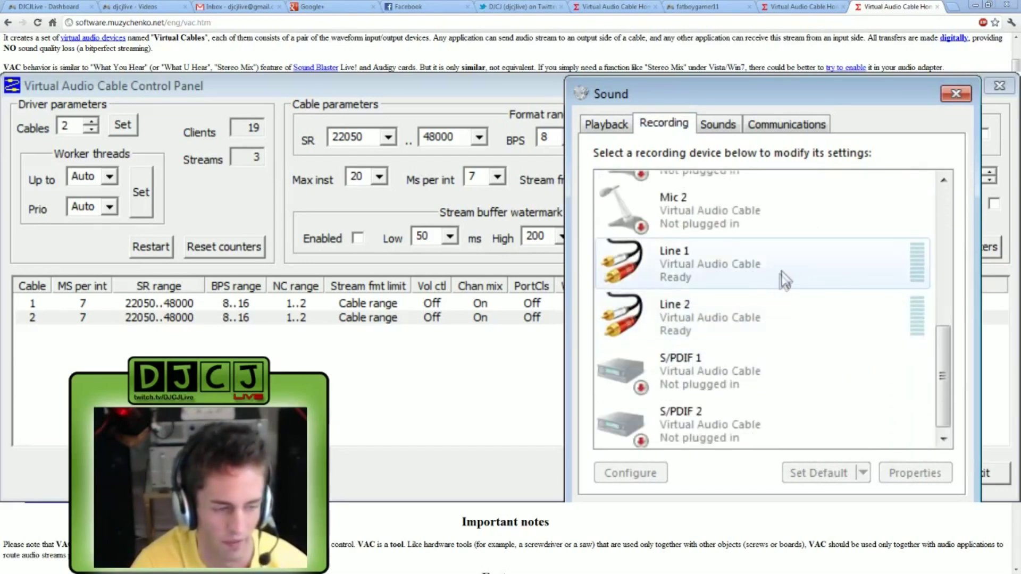
# Examine the listening settings of the Line 1 recording device and its available playback devices, then close its properties
pyautogui.click(780, 278)
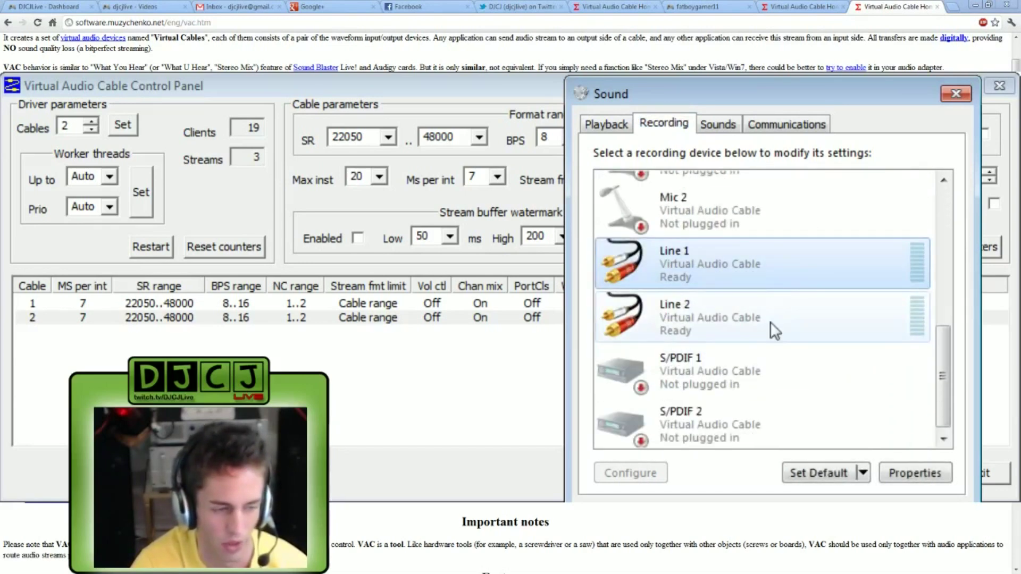
pyautogui.rightClick(776, 267)
pyautogui.click(853, 410)
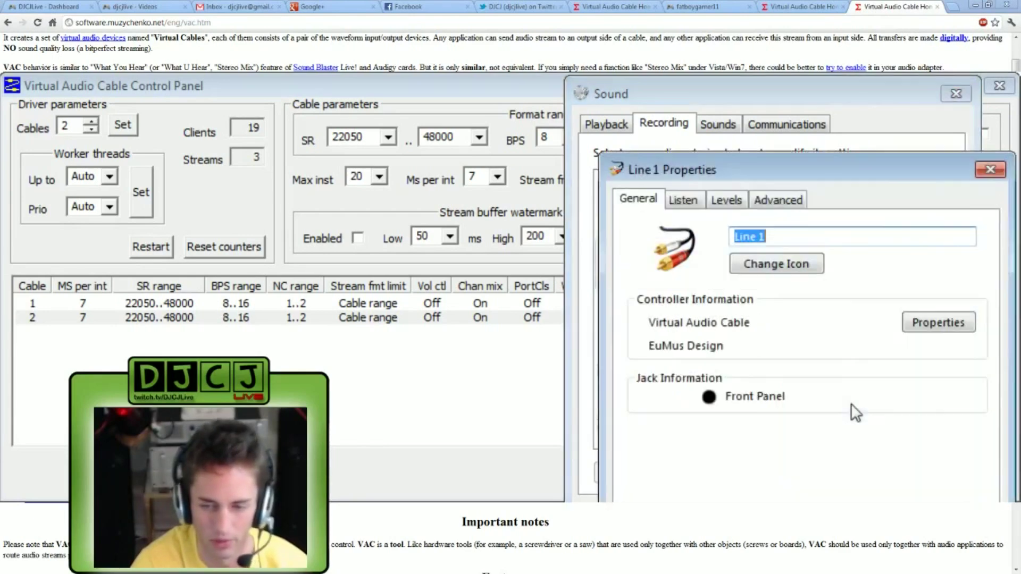
pyautogui.moveTo(794, 163); pyautogui.dragTo(743, 127)
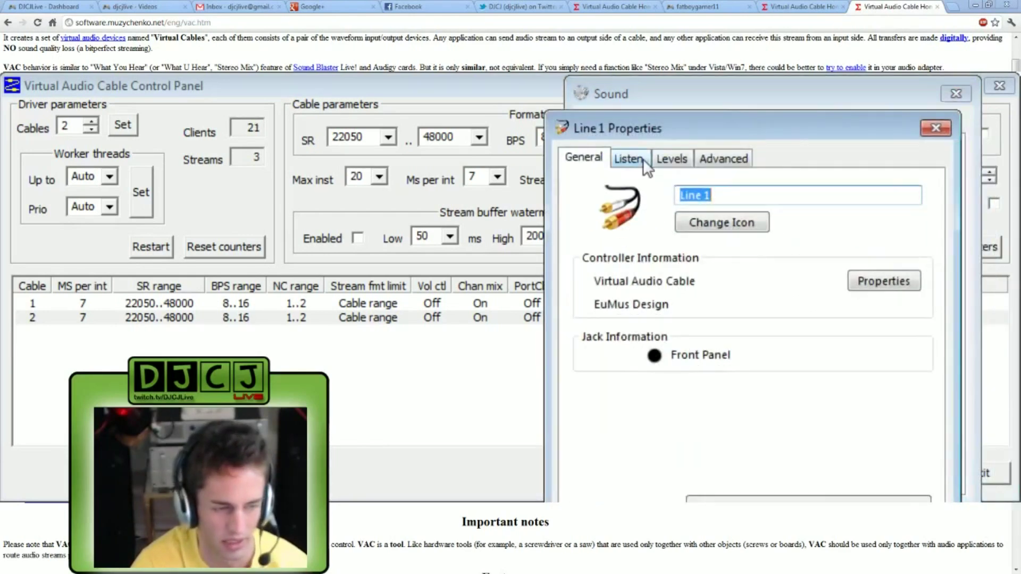
pyautogui.click(643, 158)
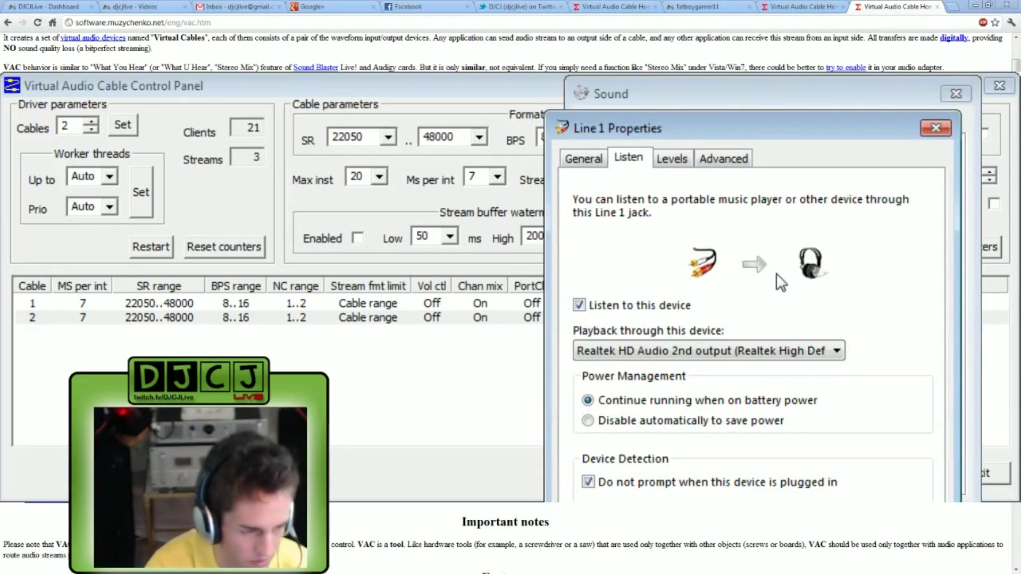
pyautogui.click(826, 352)
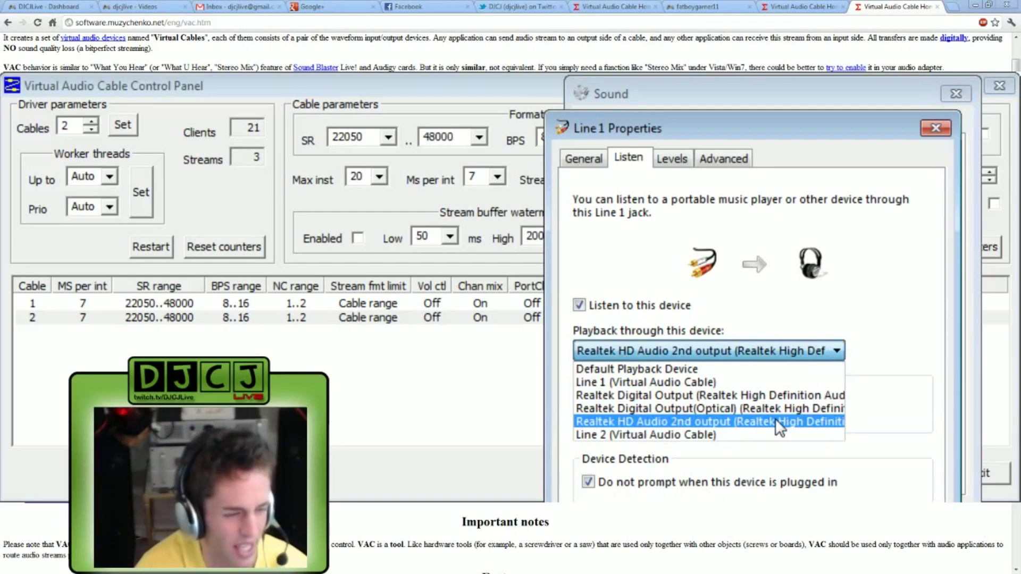
pyautogui.click(895, 299)
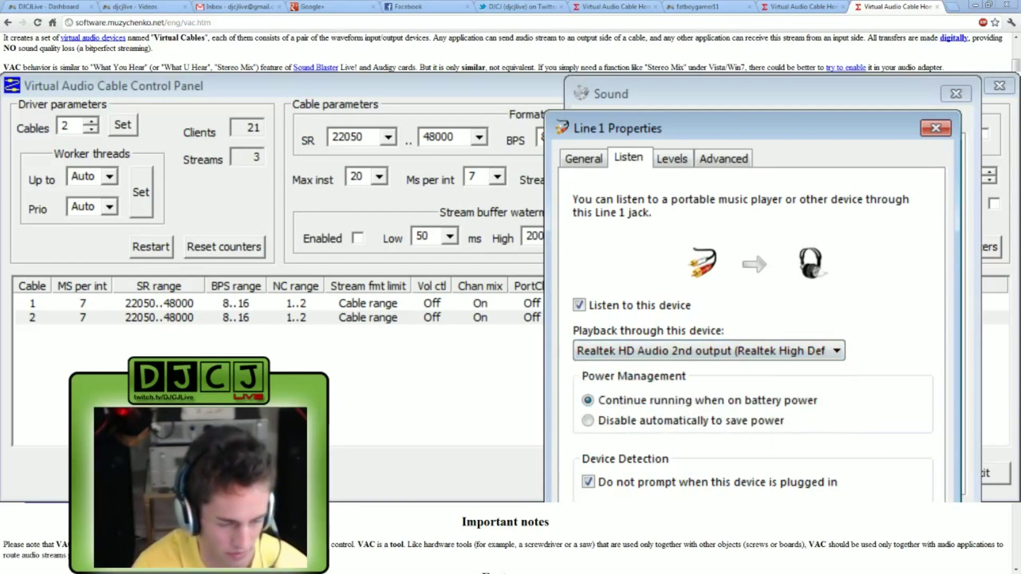
pyautogui.press('Return')
# Set the Line 2 recording device to be listened to through Realtek HD Audio 2nd output and save its properties
pyautogui.click(802, 318)
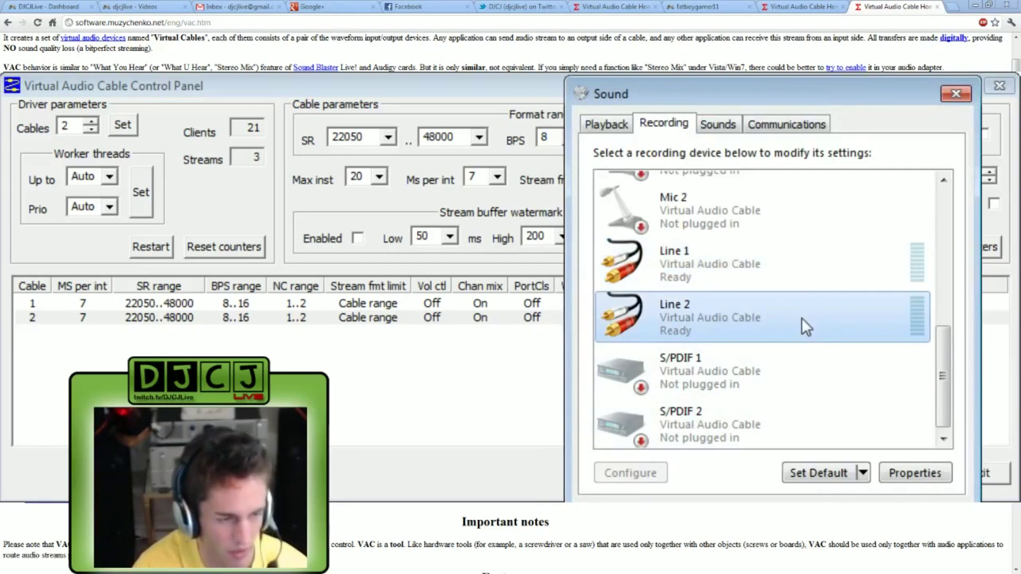
pyautogui.rightClick(802, 318)
pyautogui.click(882, 459)
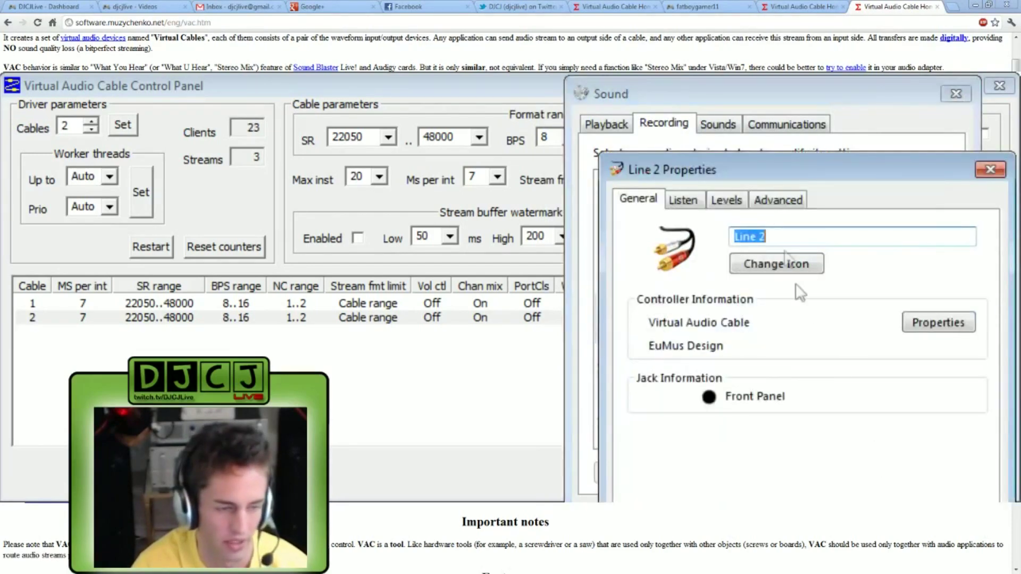
pyautogui.click(686, 201)
pyautogui.click(651, 348)
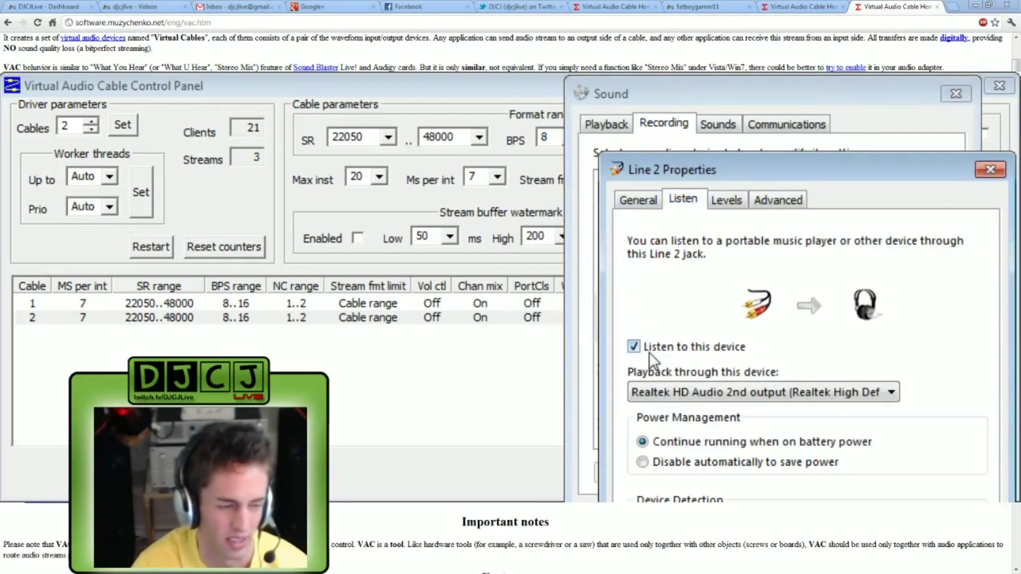
pyautogui.click(747, 394)
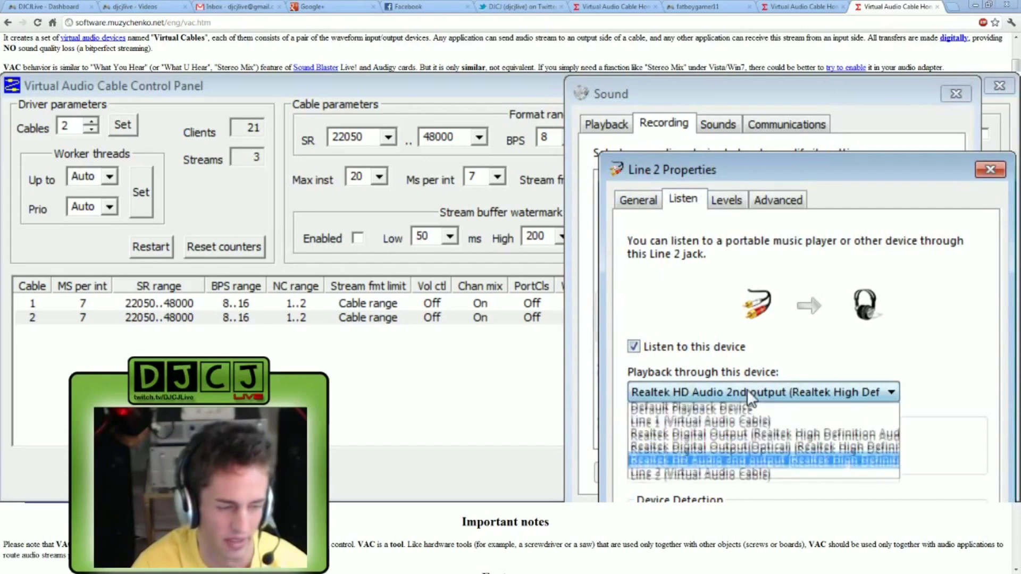
pyautogui.click(743, 464)
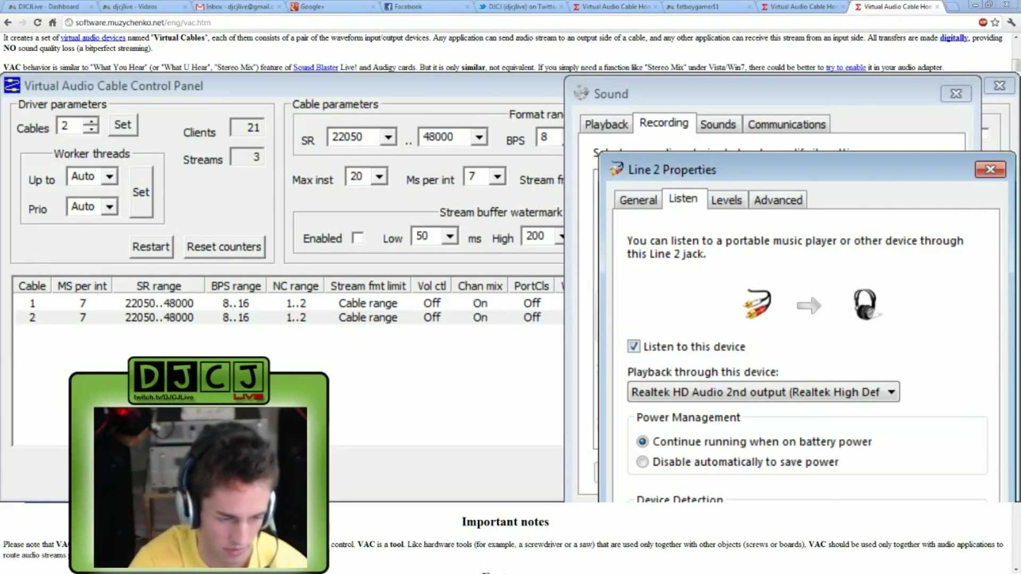
pyautogui.press('Return')
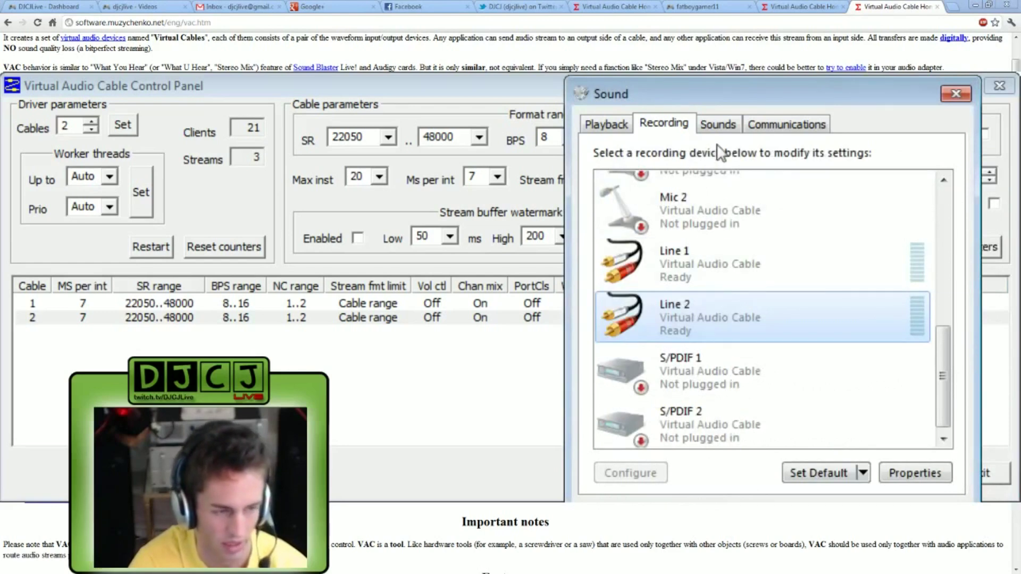
# Look over the playback and recording device lists and locate the Line 1 virtual cable among the recording devices
pyautogui.moveTo(943, 332); pyautogui.dragTo(943, 192)
pyautogui.click(612, 124)
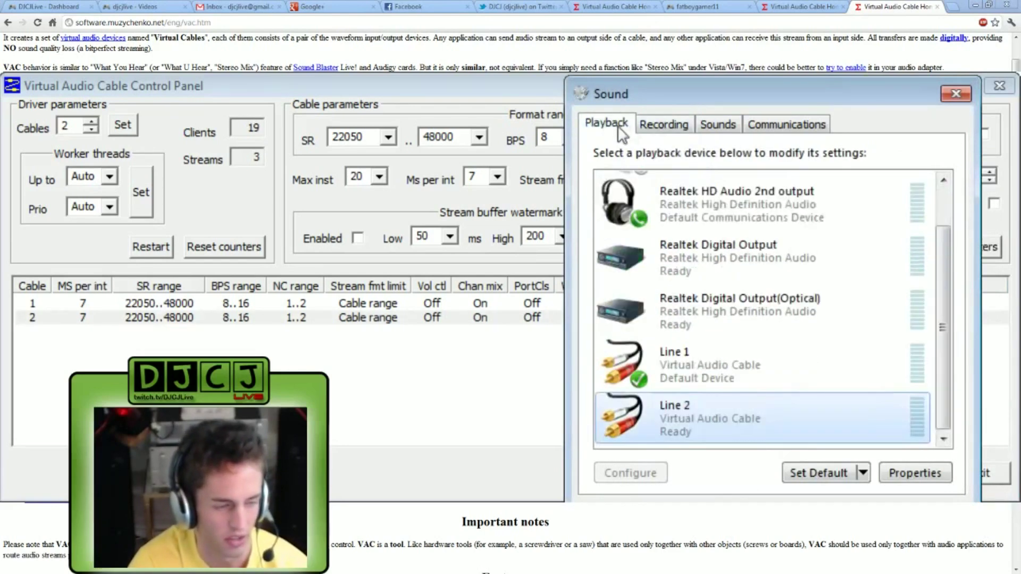
pyautogui.click(685, 125)
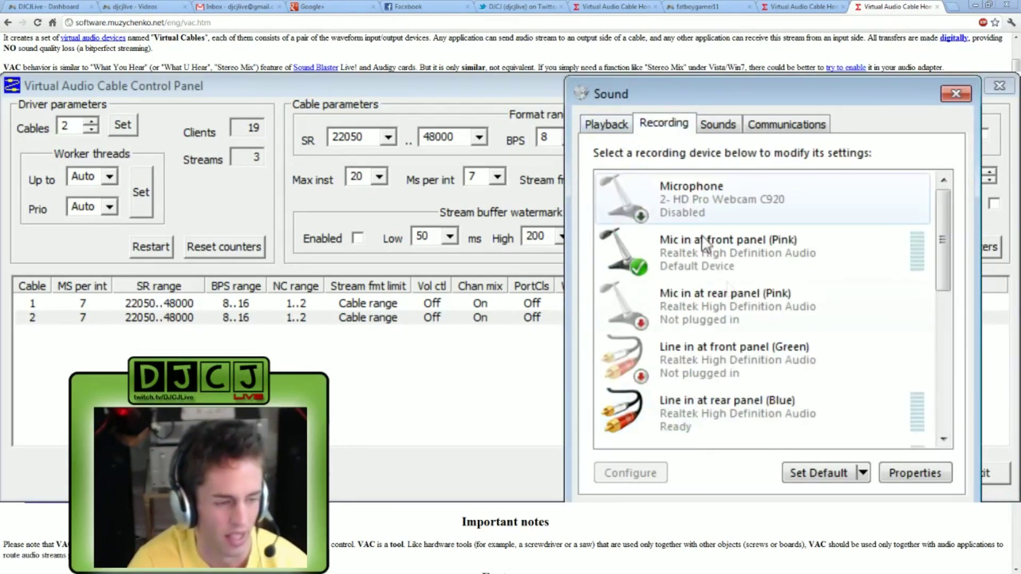
pyautogui.click(774, 370)
pyautogui.scroll(-2, 774, 367)
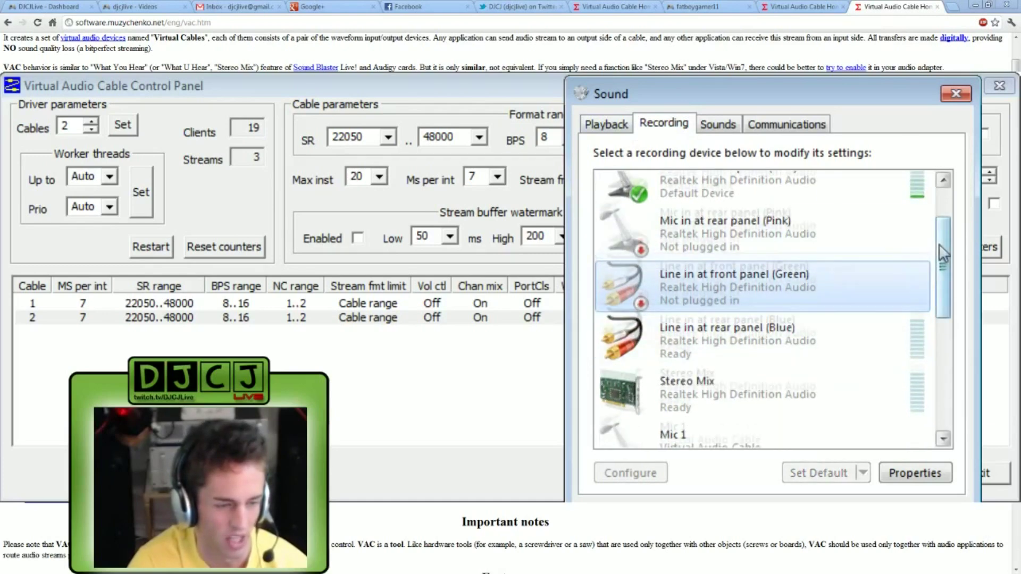
pyautogui.moveTo(940, 244); pyautogui.dragTo(948, 367)
pyautogui.click(783, 251)
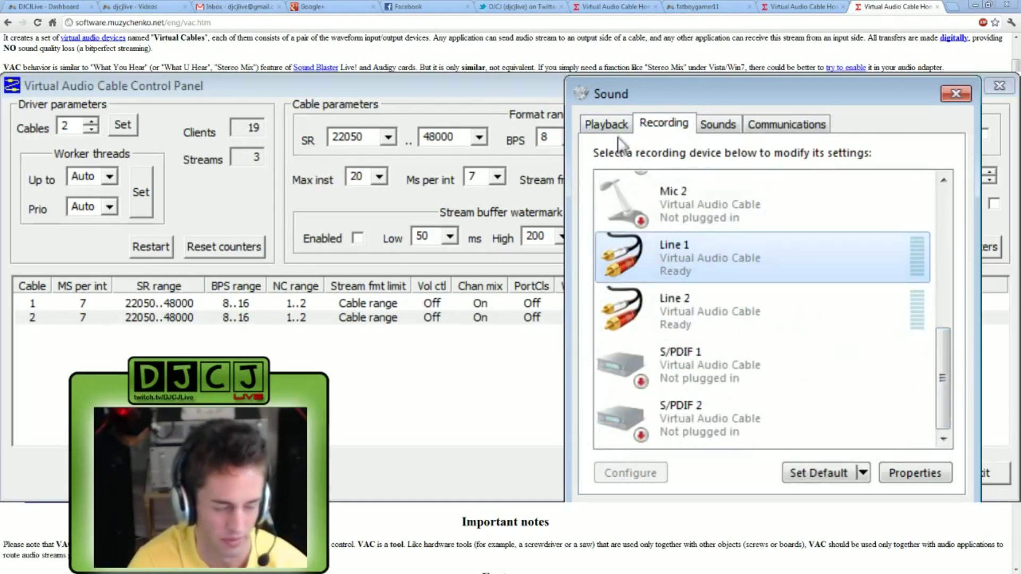
# Compare the Line 1 and Line 2 virtual cables between the playback and recording device lists
pyautogui.click(606, 125)
pyautogui.click(730, 372)
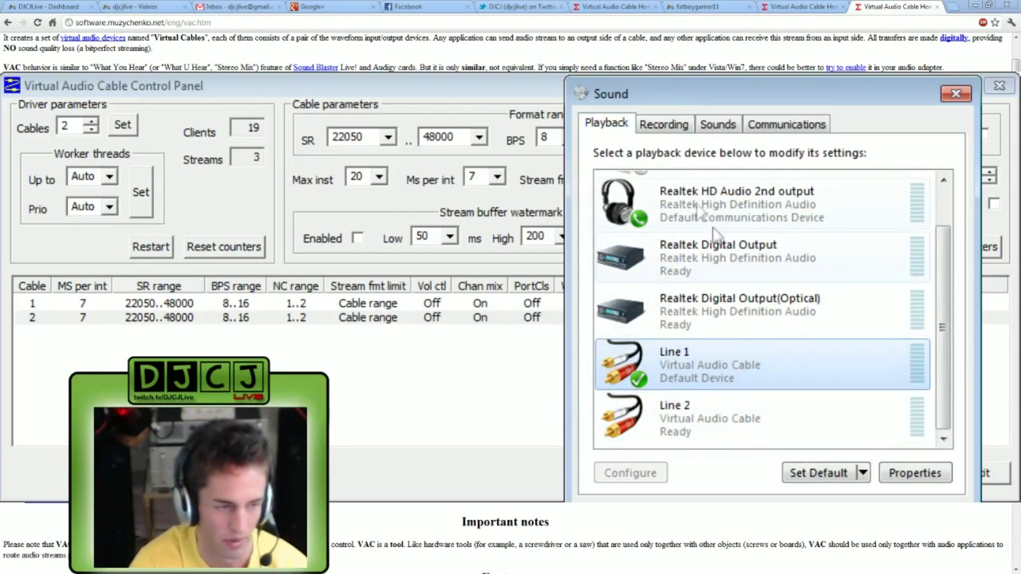
pyautogui.click(674, 125)
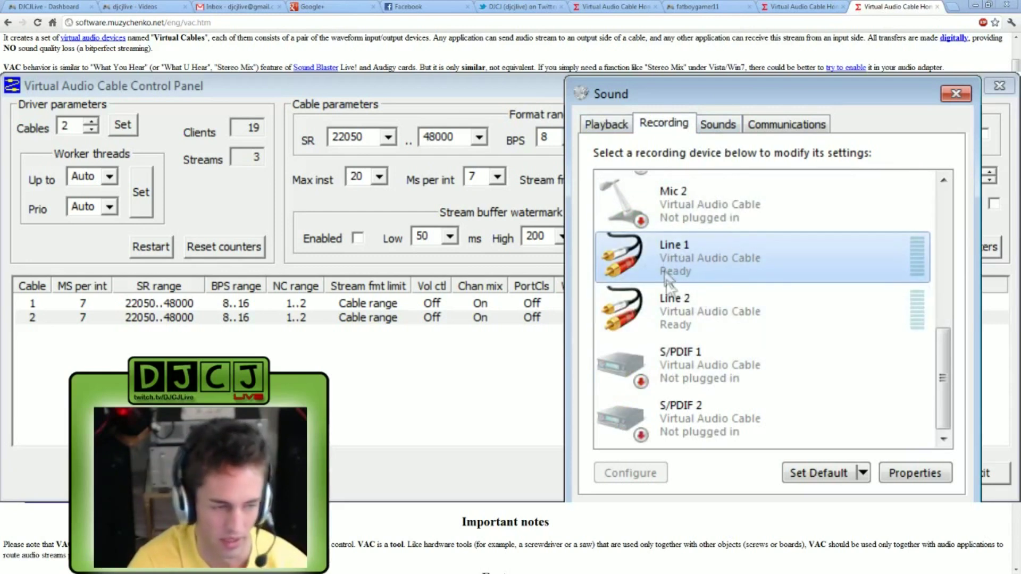
pyautogui.click(688, 309)
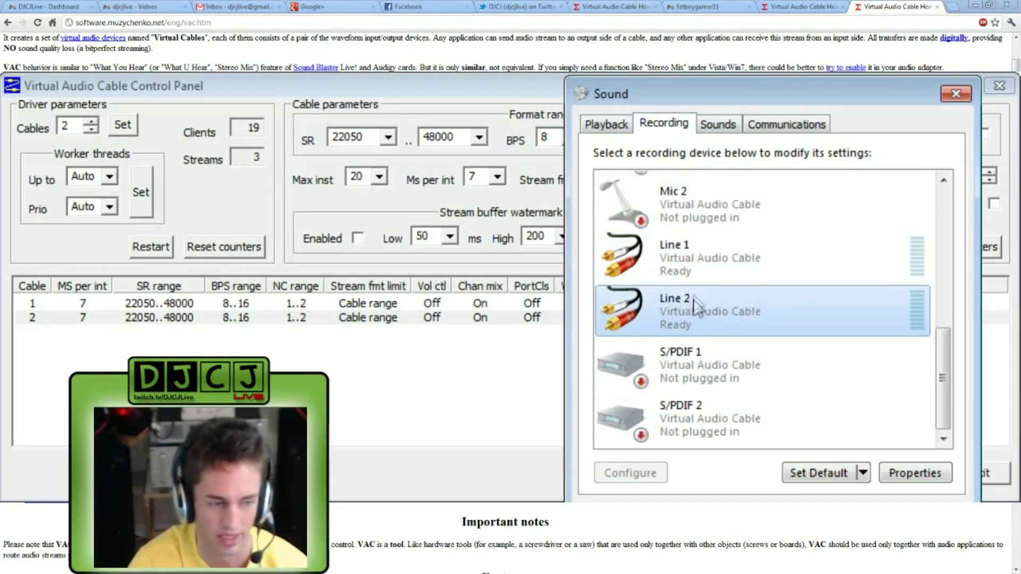
pyautogui.click(610, 121)
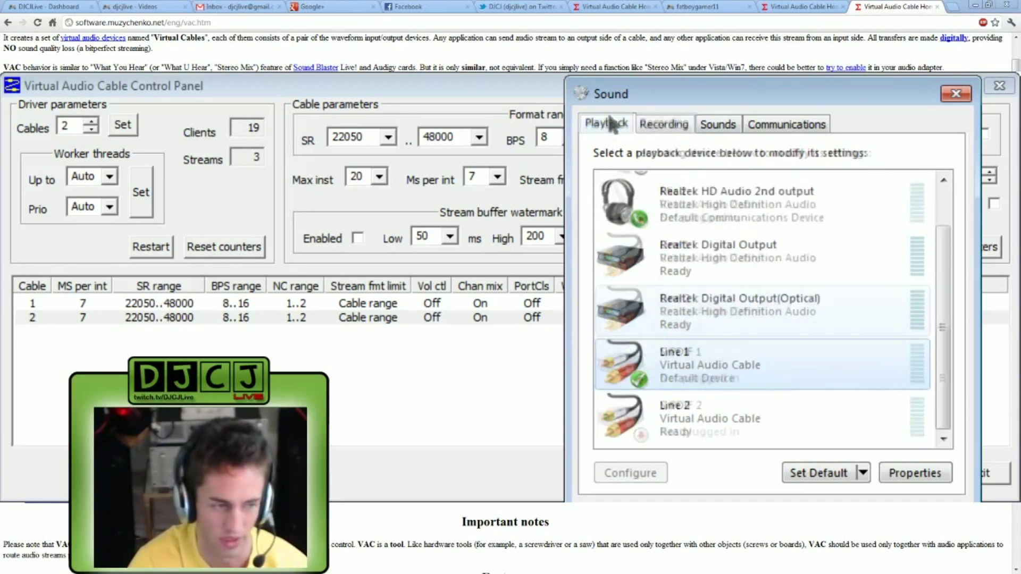
pyautogui.click(750, 420)
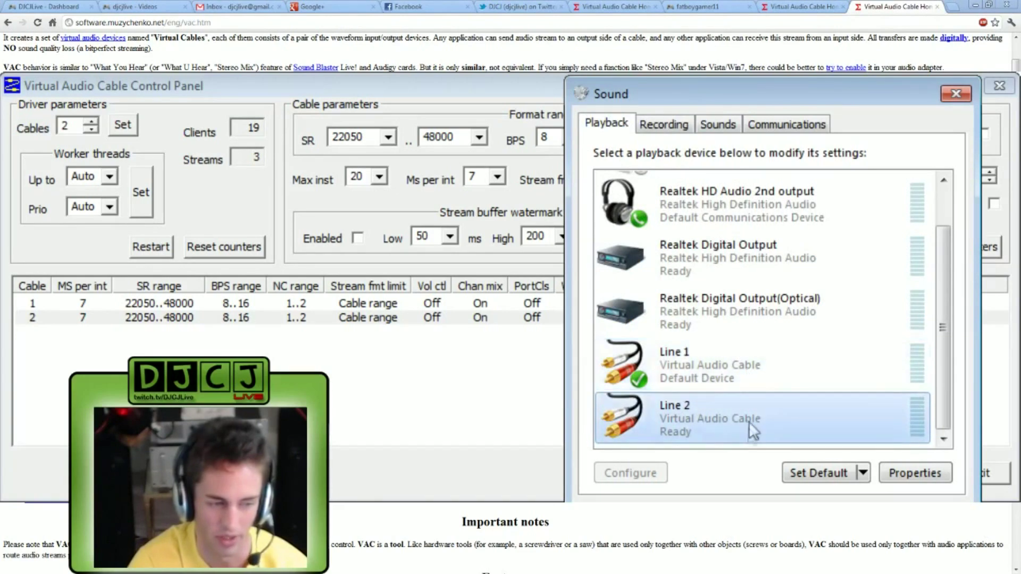
pyautogui.click(761, 376)
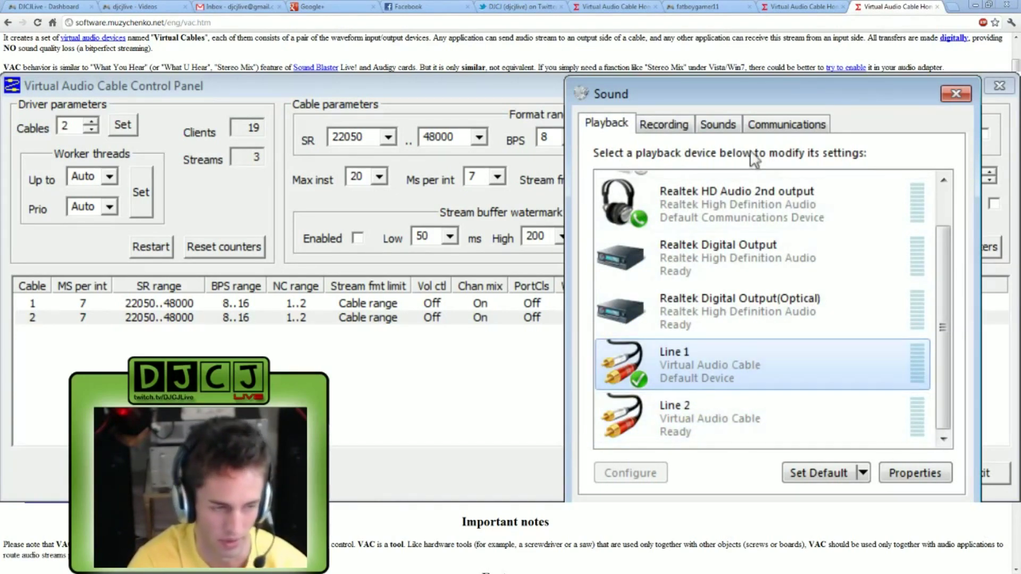
# Switch to Ventrilo, examine the output device choices in its voice setup, then close the setup and Ventrilo windows
pyautogui.moveTo(738, 101)
pyautogui.mouseDown()
pyautogui.moveTo(987, 77)
pyautogui.moveTo(748, 100)
pyautogui.moveTo(746, 113)
pyautogui.mouseUp()
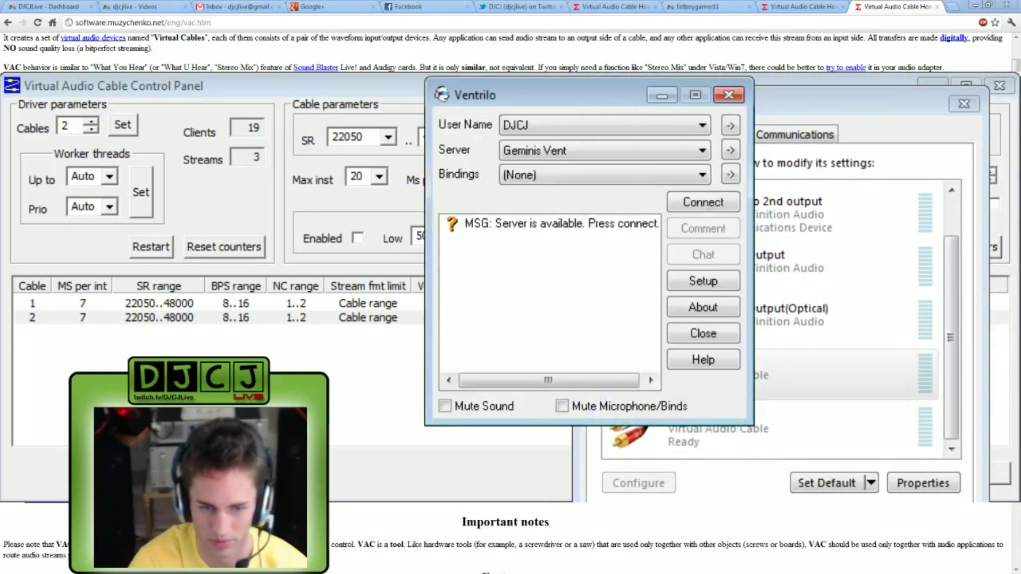
pyautogui.moveTo(626, 99); pyautogui.dragTo(606, 120)
pyautogui.click(684, 303)
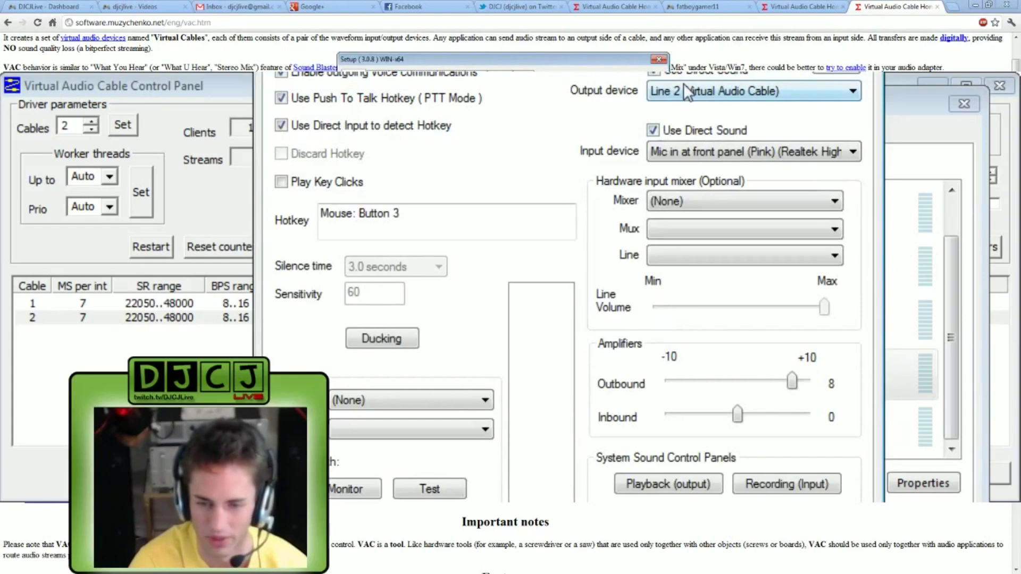
pyautogui.click(705, 147)
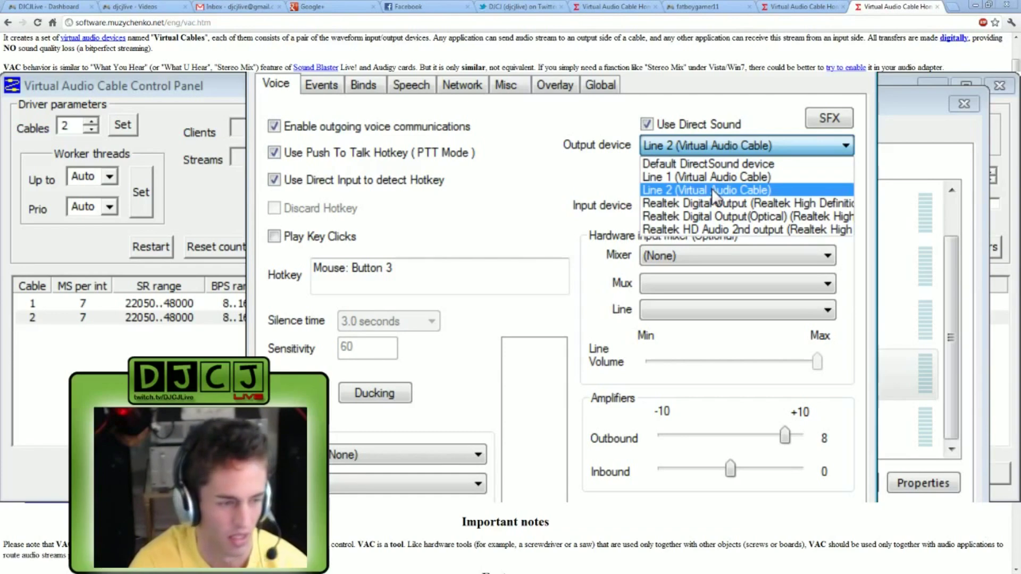
pyautogui.click(573, 172)
pyautogui.click(851, 76)
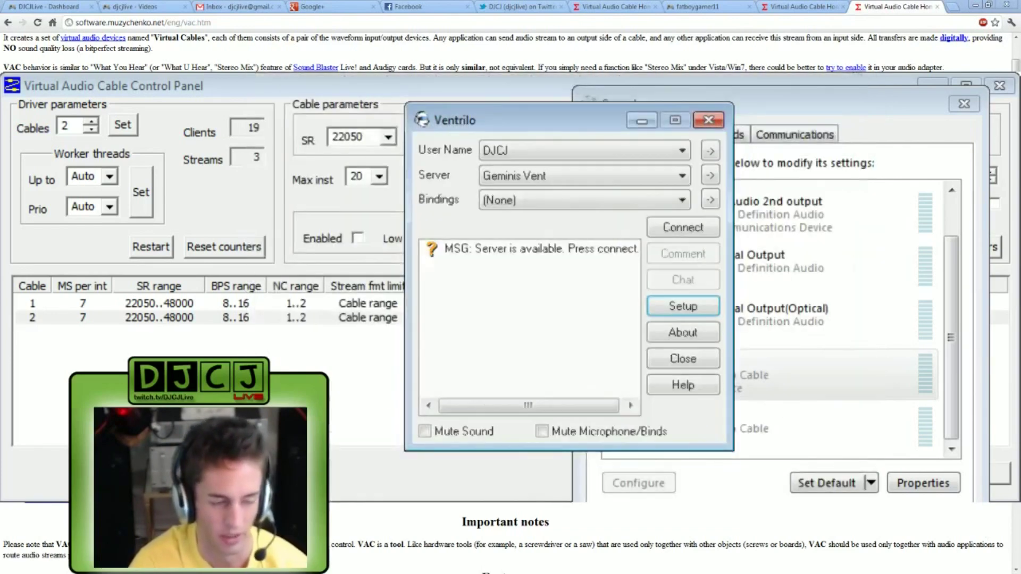
pyautogui.click(709, 121)
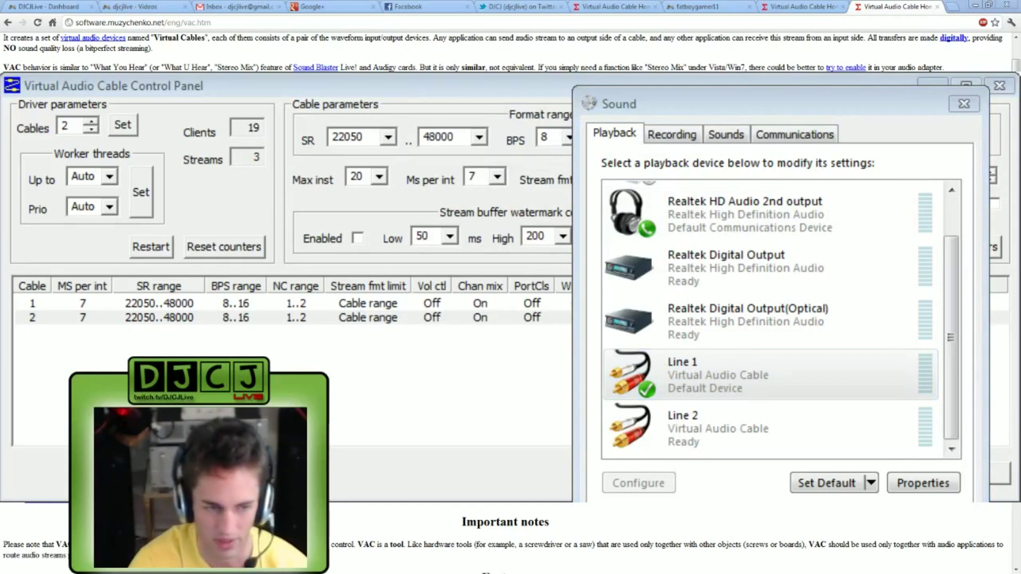
# Switch to Skype beside the Sound dialog, open its audio settings and view the available speaker devices
pyautogui.moveTo(704, 80); pyautogui.dragTo(334, 80)
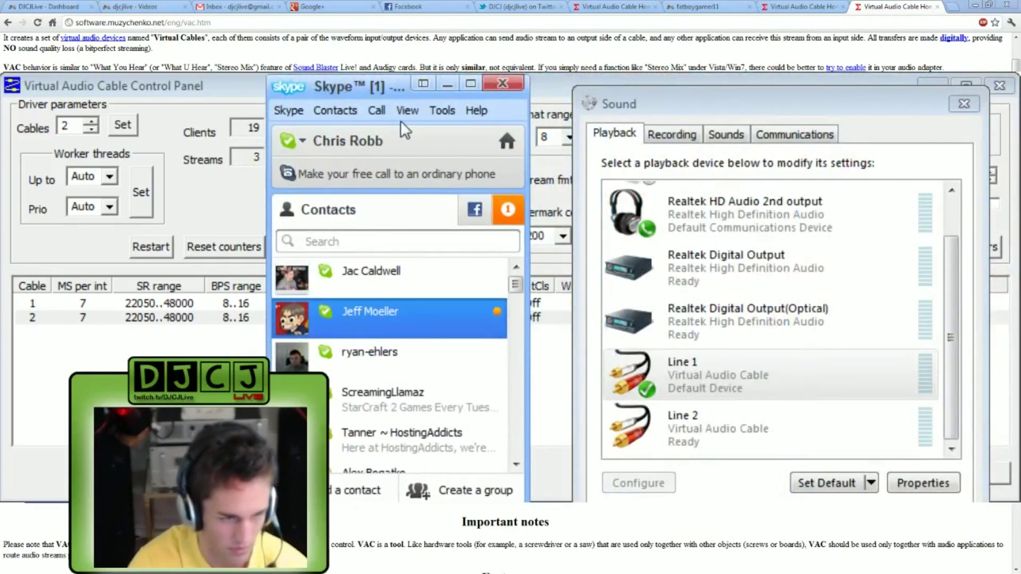
pyautogui.click(453, 112)
pyautogui.click(488, 275)
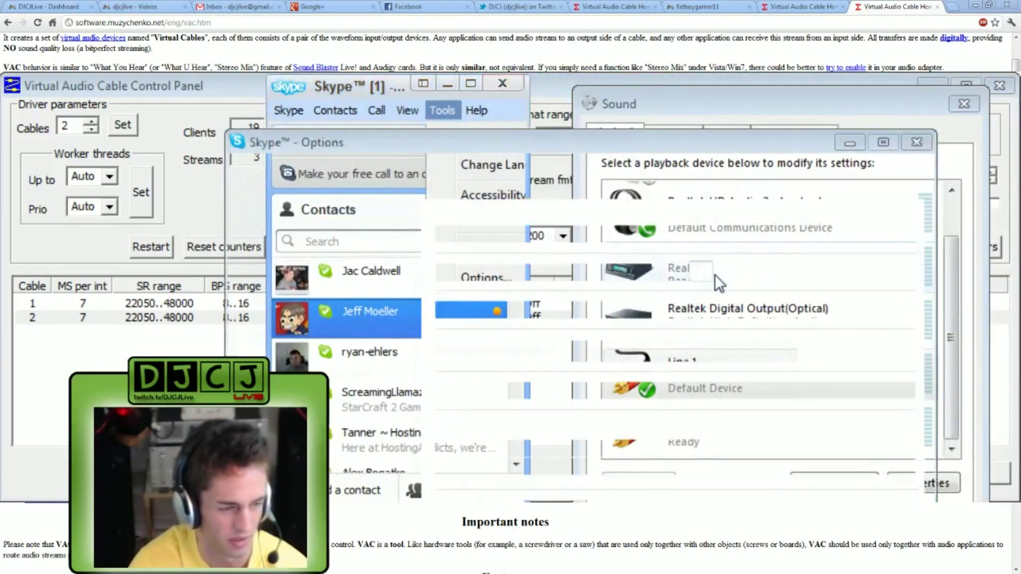
pyautogui.click(351, 259)
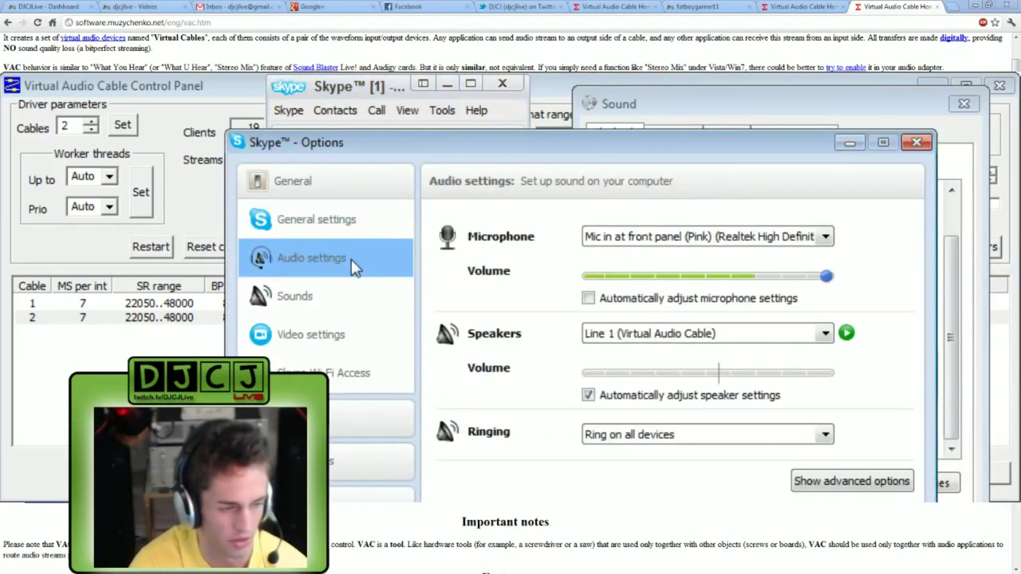
pyautogui.click(609, 333)
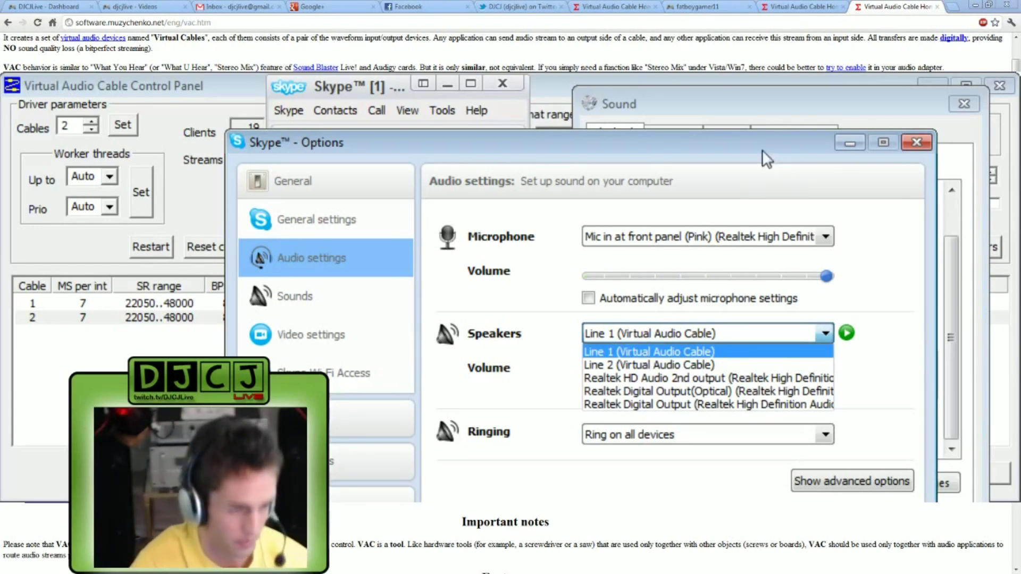
pyautogui.click(888, 295)
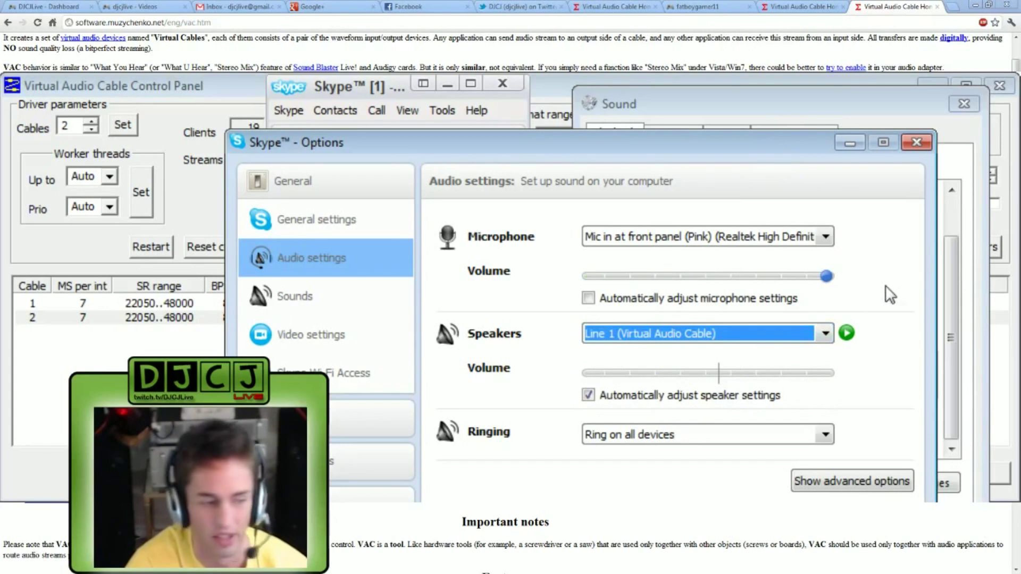
# Set the Skype speakers to Line 2 (Virtual Audio Cable), test the sound and save the options
pyautogui.click(815, 339)
pyautogui.click(790, 362)
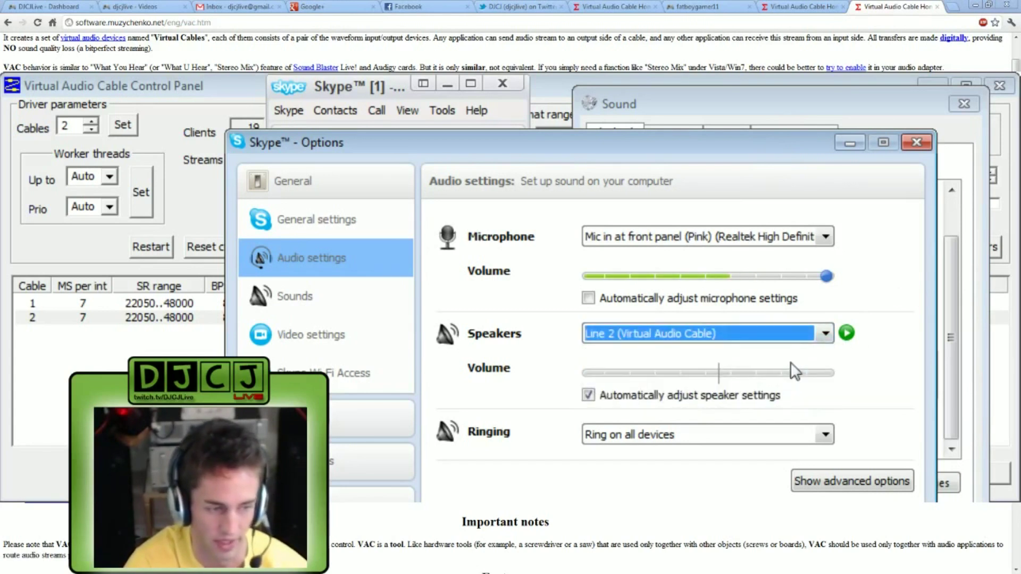
pyautogui.click(846, 333)
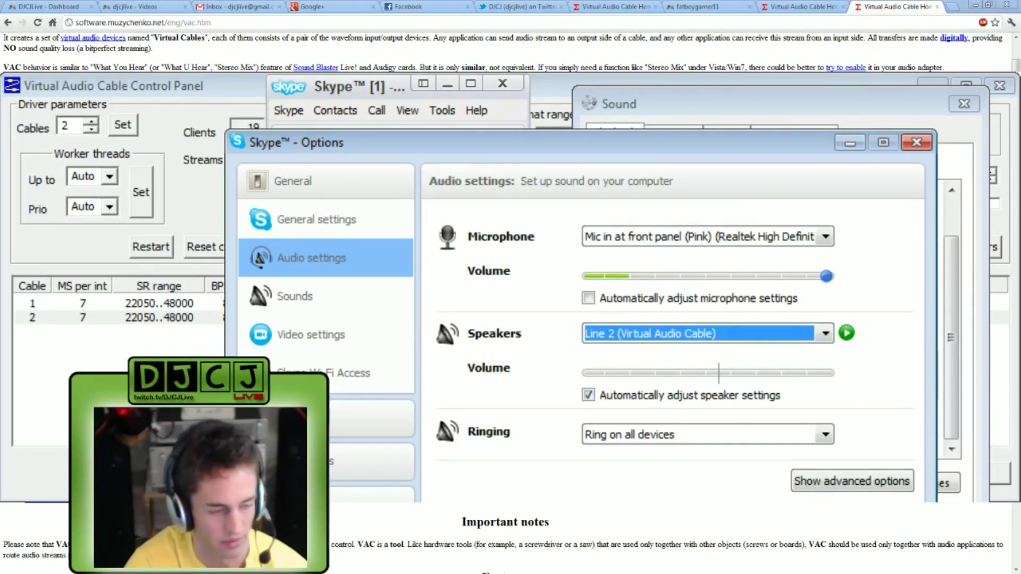
pyautogui.press('Return')
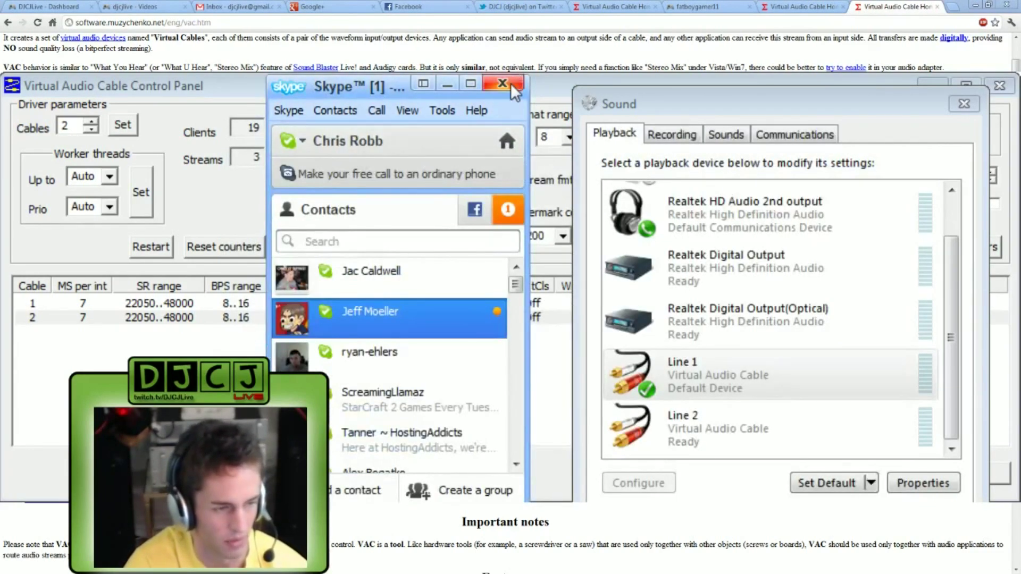
# Close the Skype window, reposition the Sound dialog over the Virtual Audio Cable Control Panel and show the recording devices
pyautogui.click(495, 83)
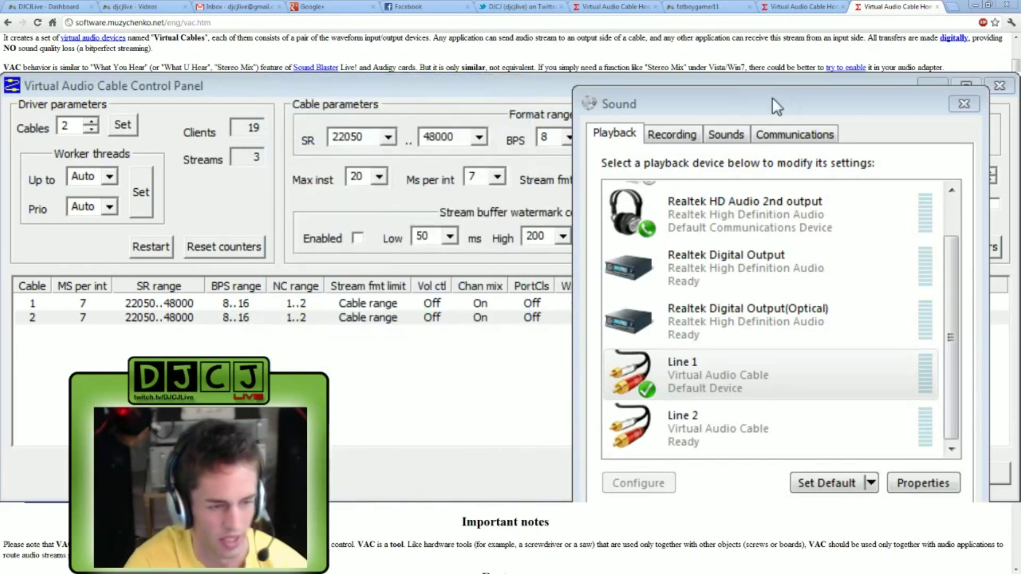
pyautogui.moveTo(913, 94); pyautogui.dragTo(733, 85)
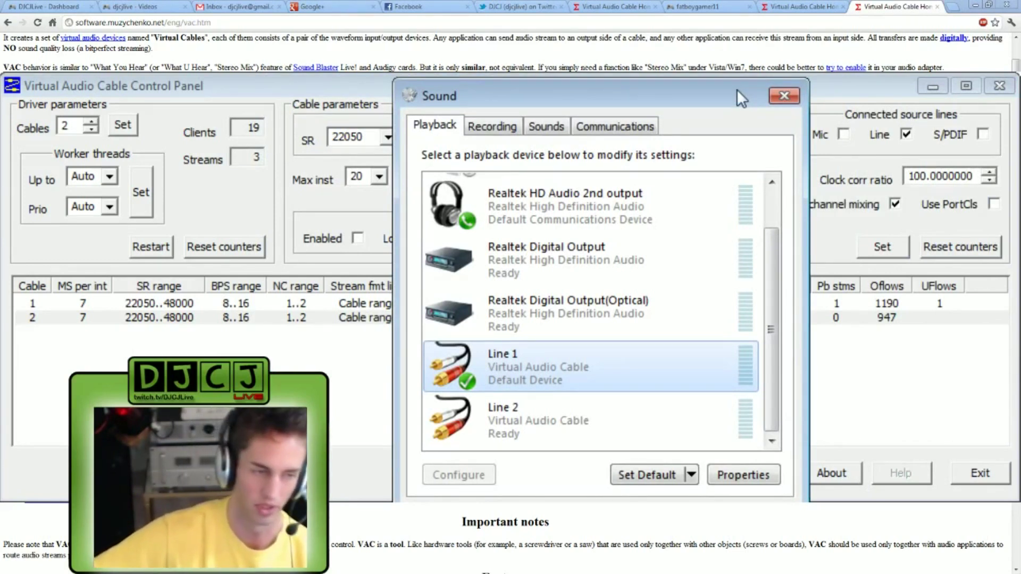
pyautogui.click(499, 131)
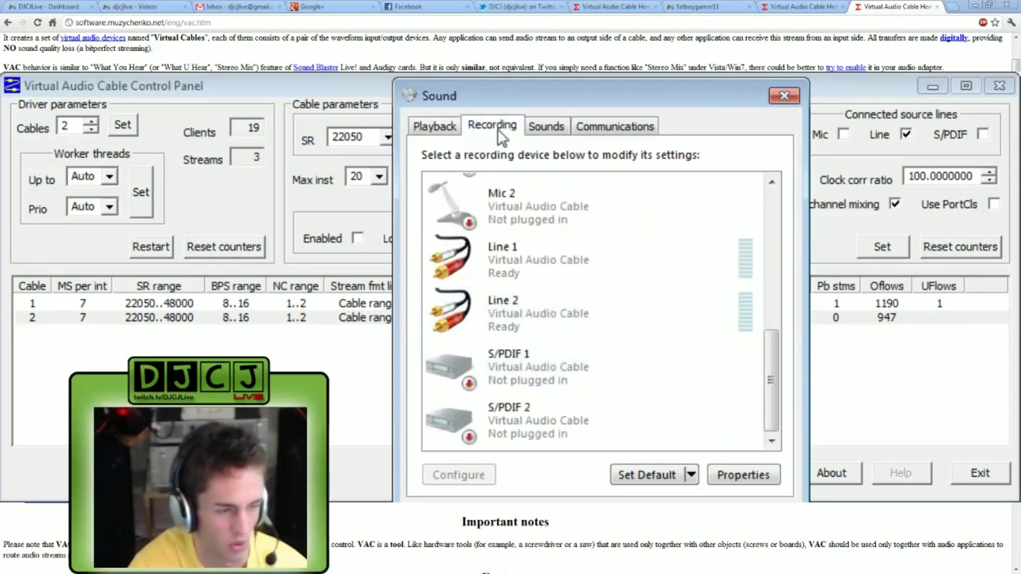
# Examine the Listen settings and playback device choices of Line in at rear panel (Blue), then close its properties and the Sound dialog
pyautogui.moveTo(771, 380); pyautogui.dragTo(709, 282)
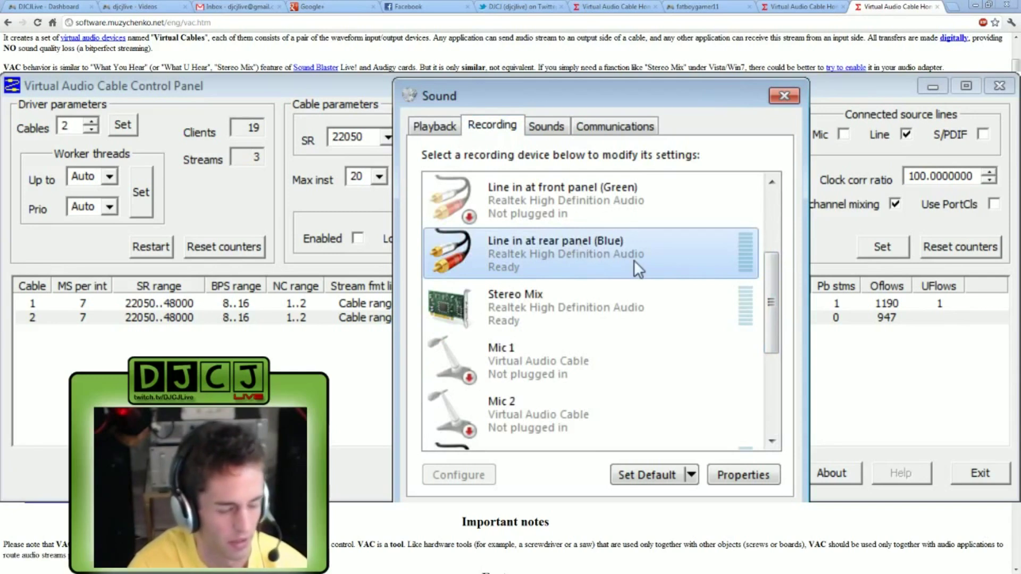
pyautogui.rightClick(557, 256)
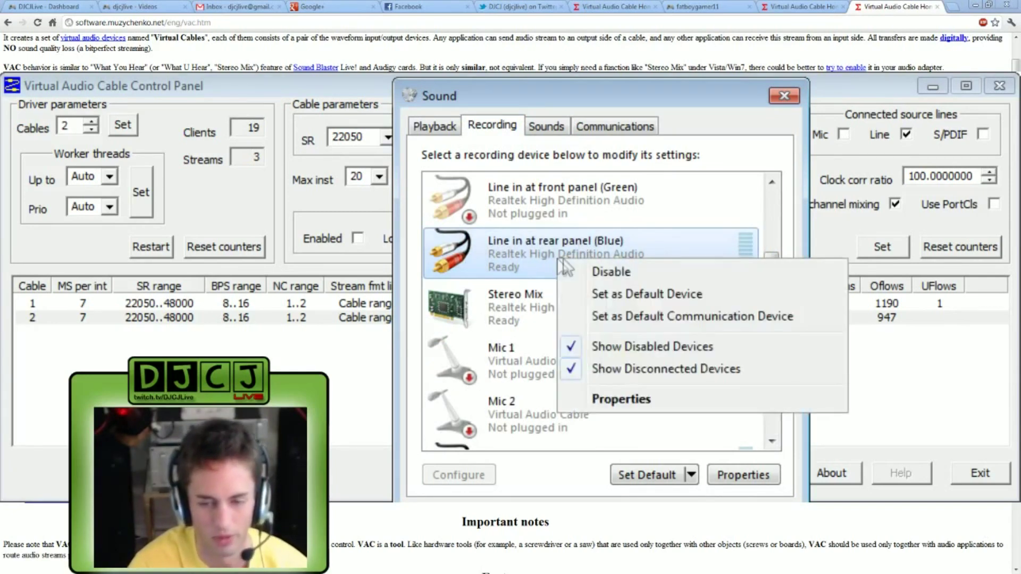
pyautogui.click(617, 402)
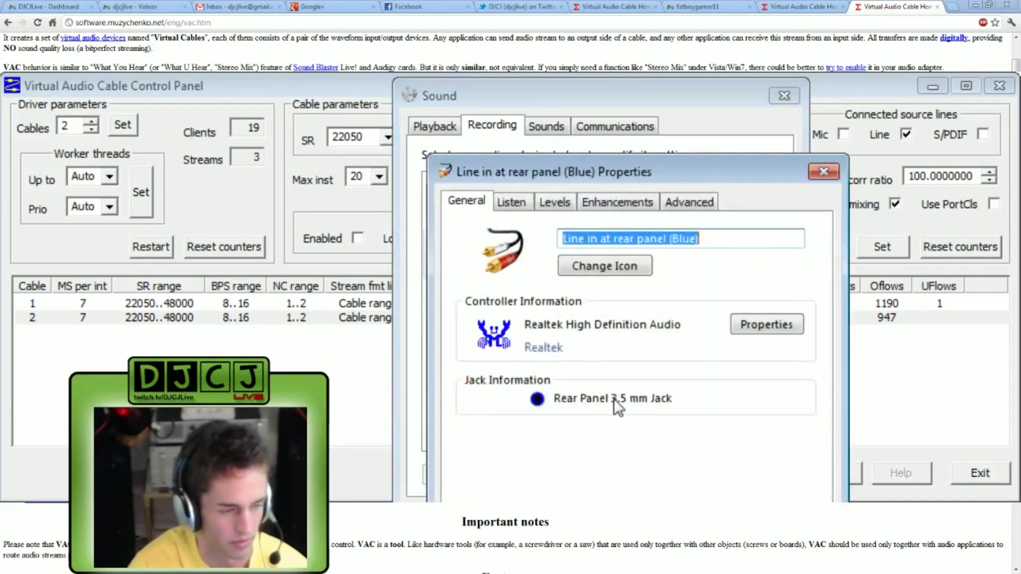
pyautogui.click(526, 201)
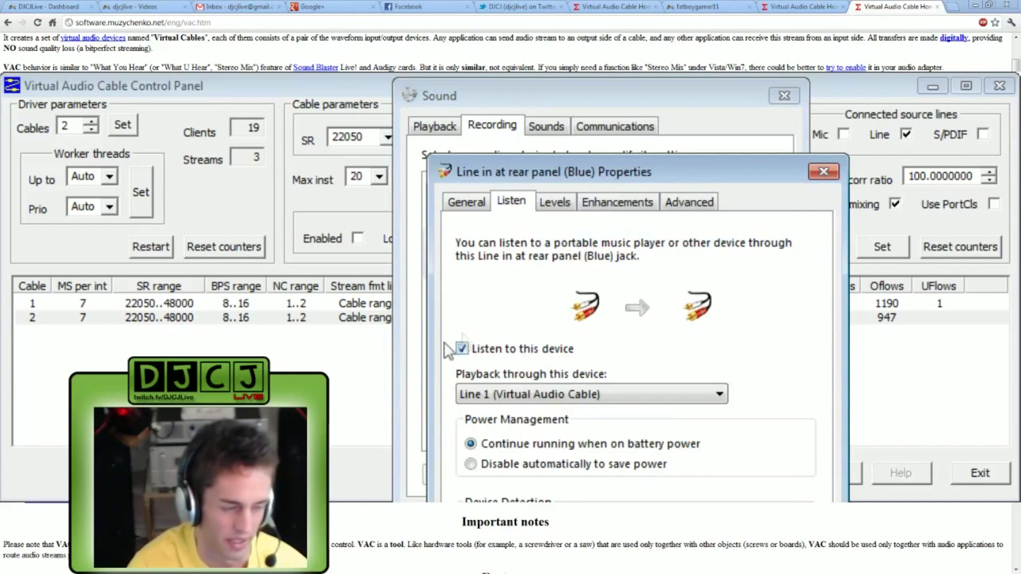
pyautogui.click(535, 397)
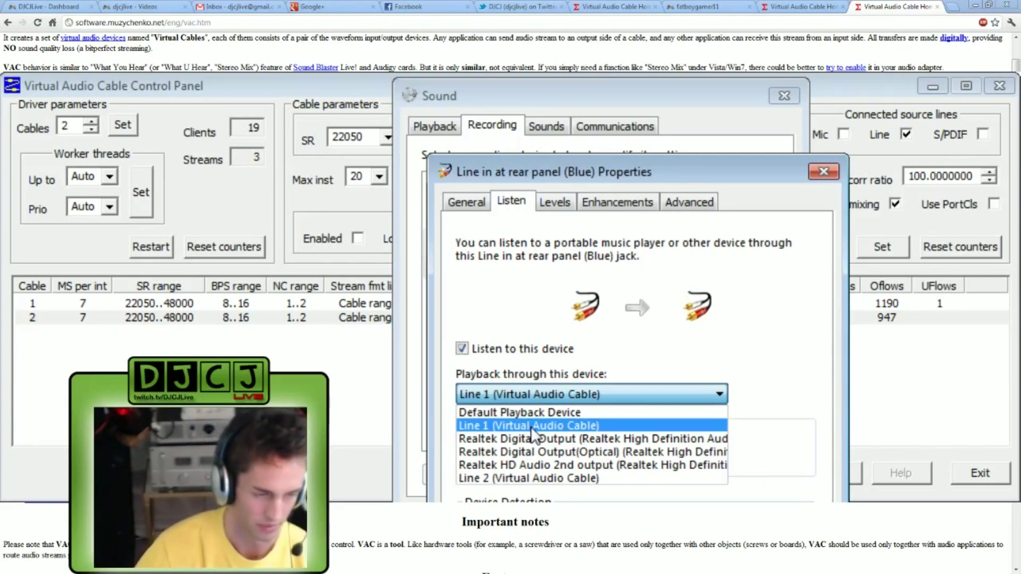
pyautogui.click(665, 398)
pyautogui.press('Escape')
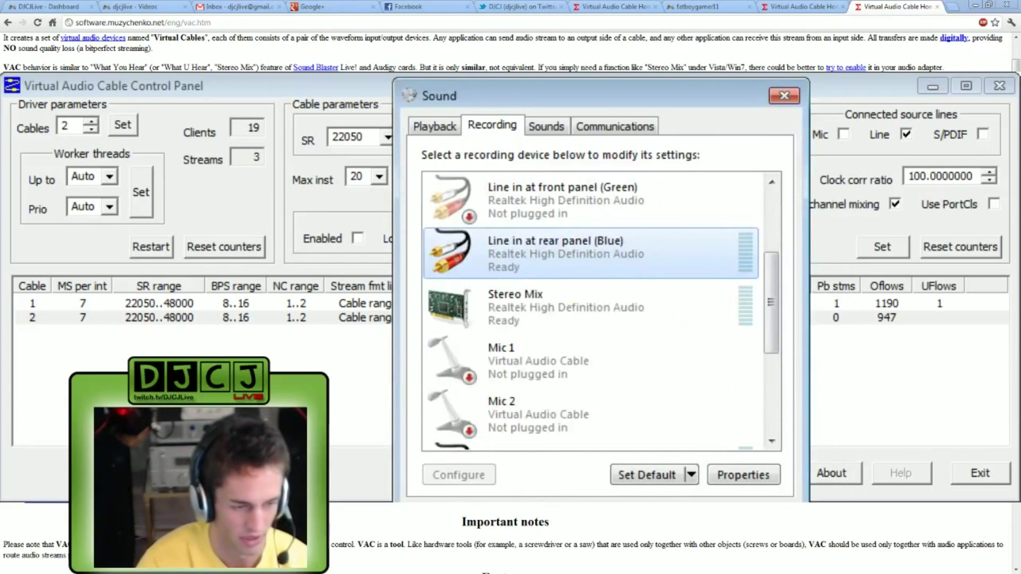
pyautogui.press('Escape')
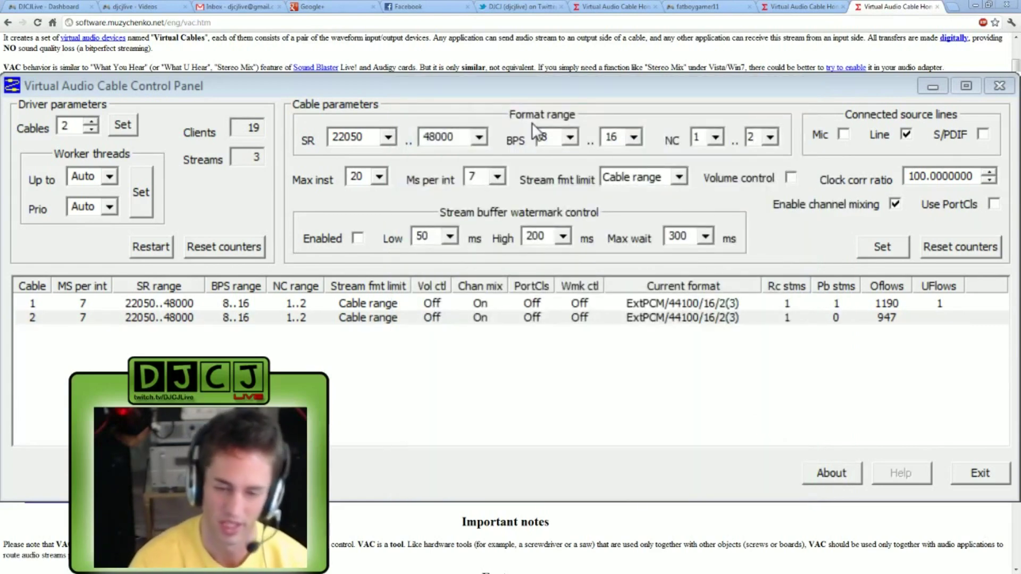